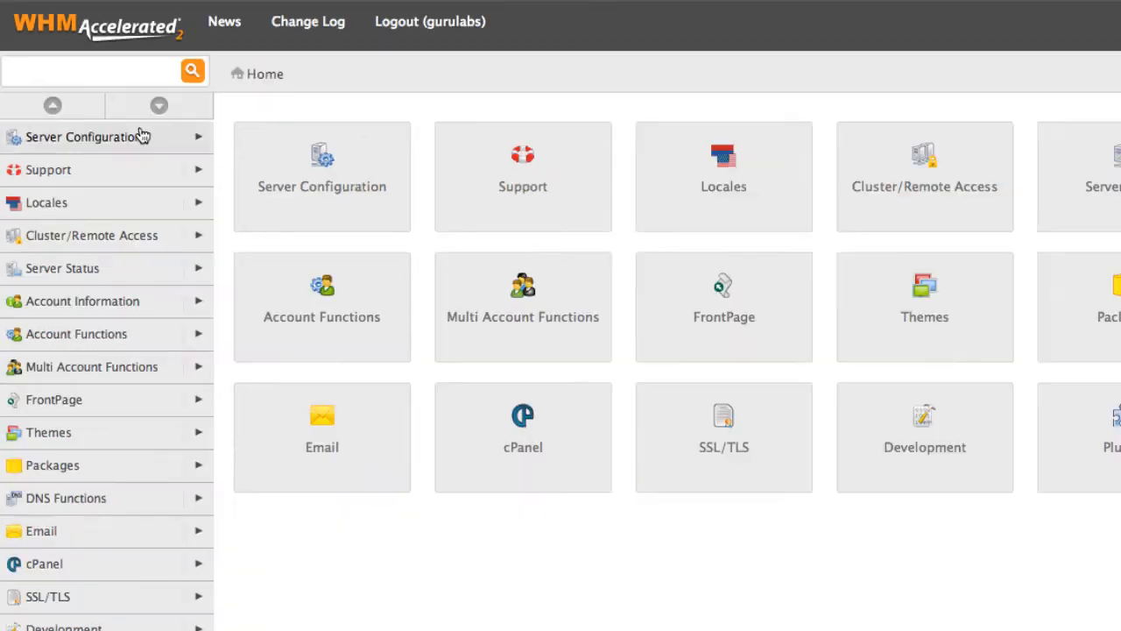
# Step: Open the form for adding a hosting package and name the package Package-name
pyautogui.click(80, 464)
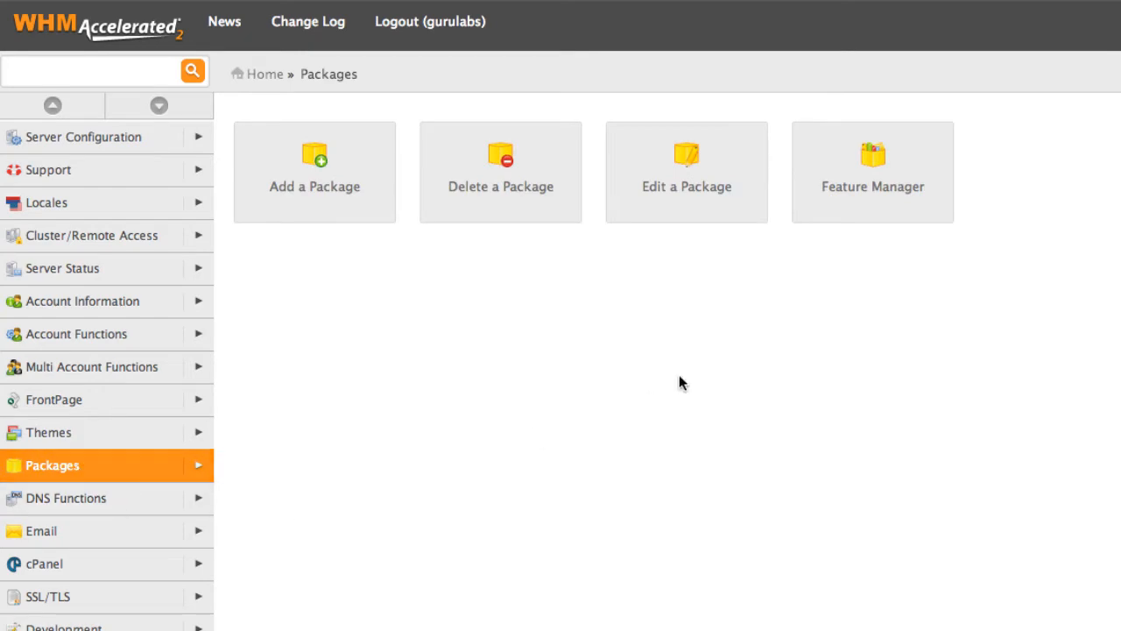
pyautogui.click(321, 166)
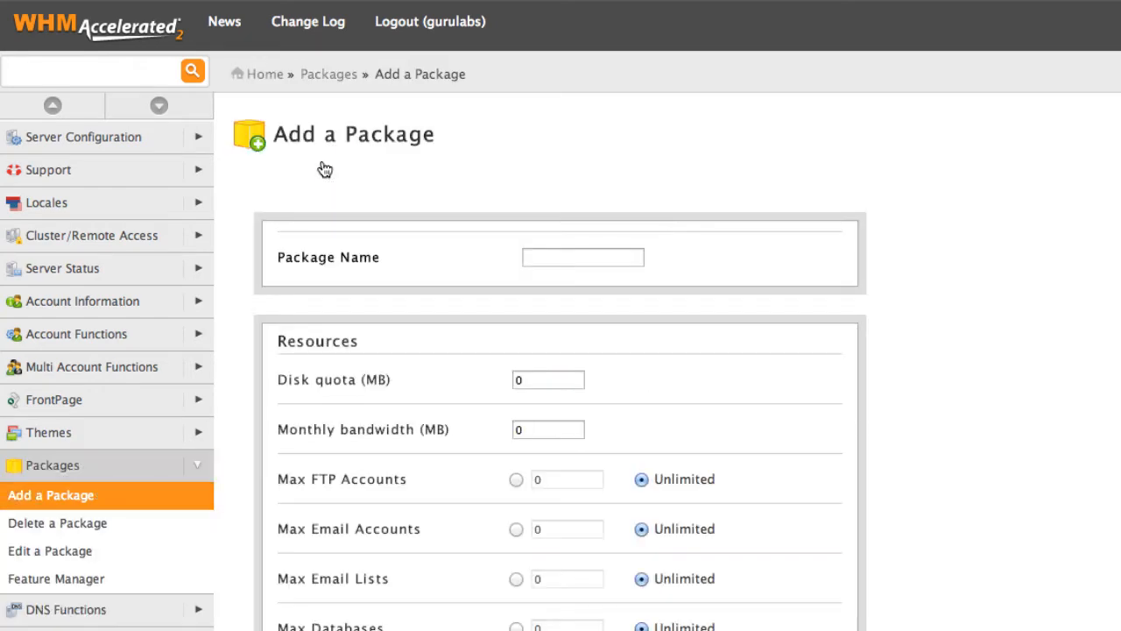
pyautogui.scroll(-5, 981, 311)
pyautogui.scroll(6, 992, 306)
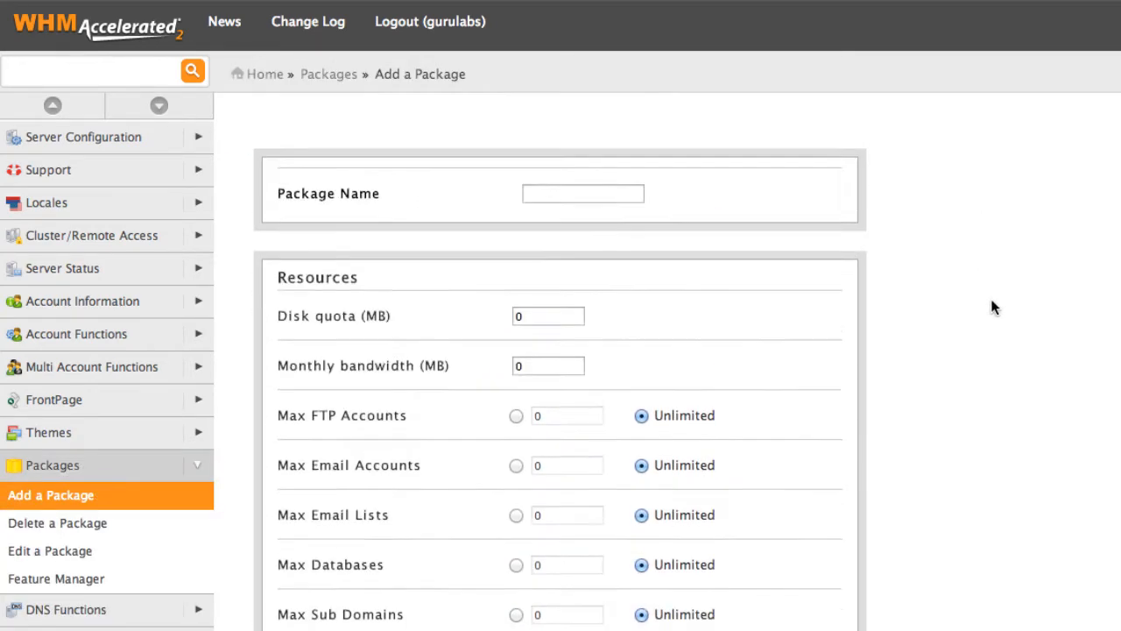
pyautogui.scroll(-4, 993, 306)
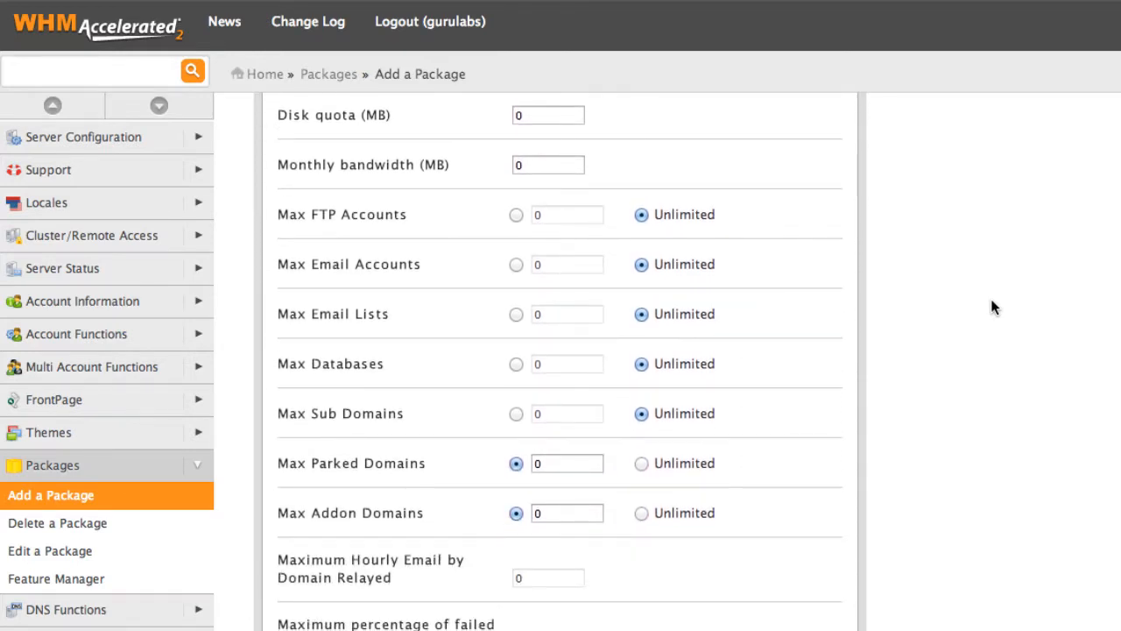
pyautogui.scroll(-4, 993, 305)
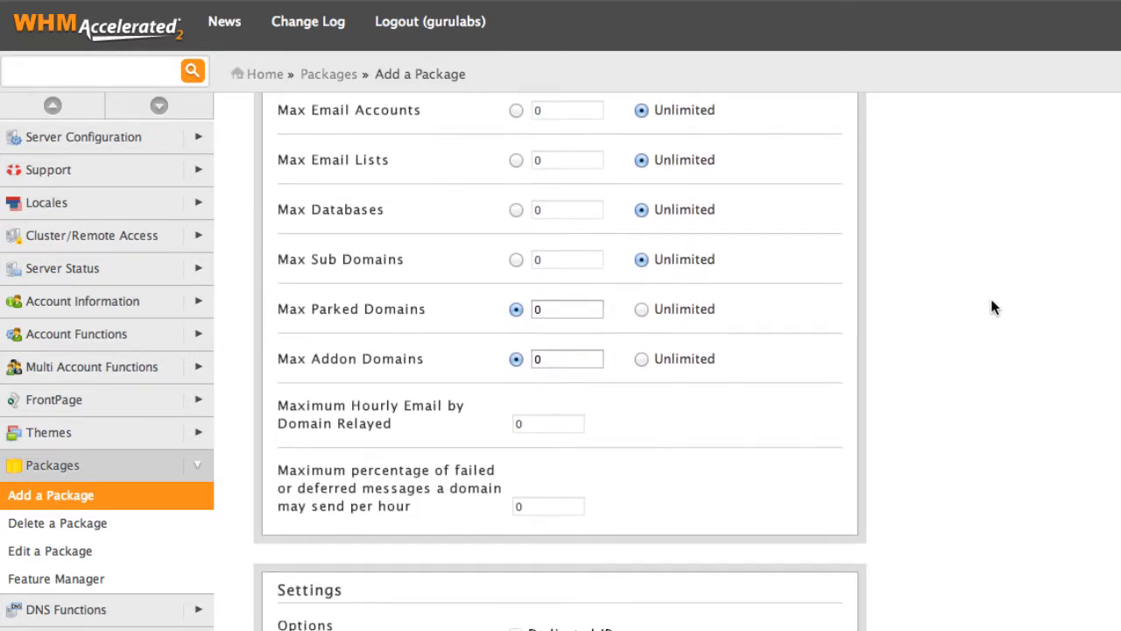
pyautogui.scroll(5, 992, 306)
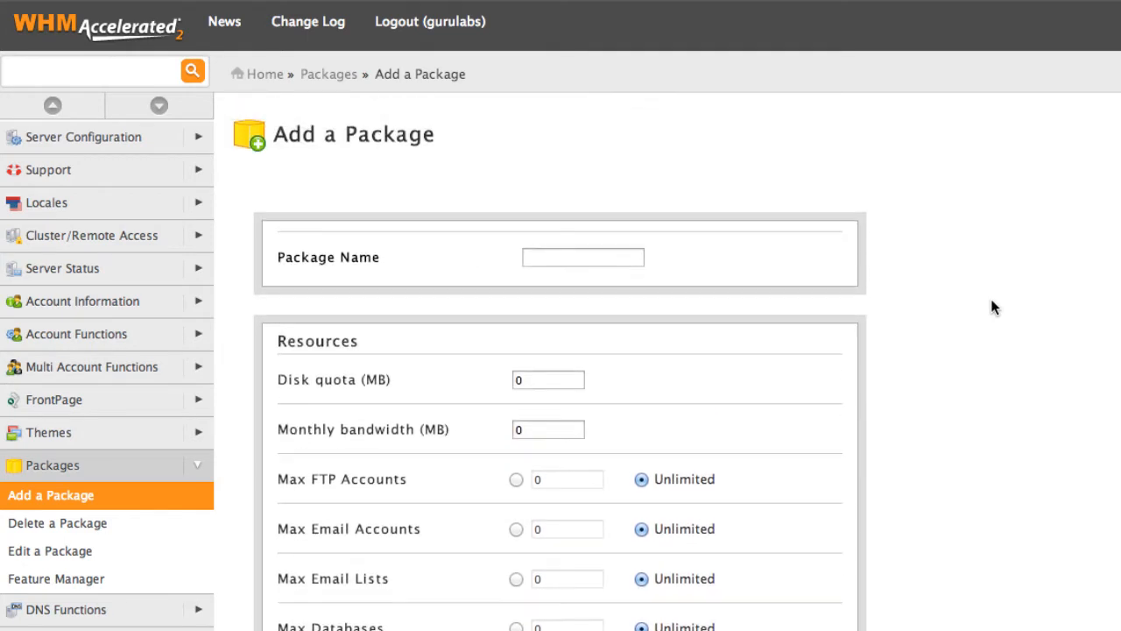
pyautogui.click(583, 256)
pyautogui.write('Pac')
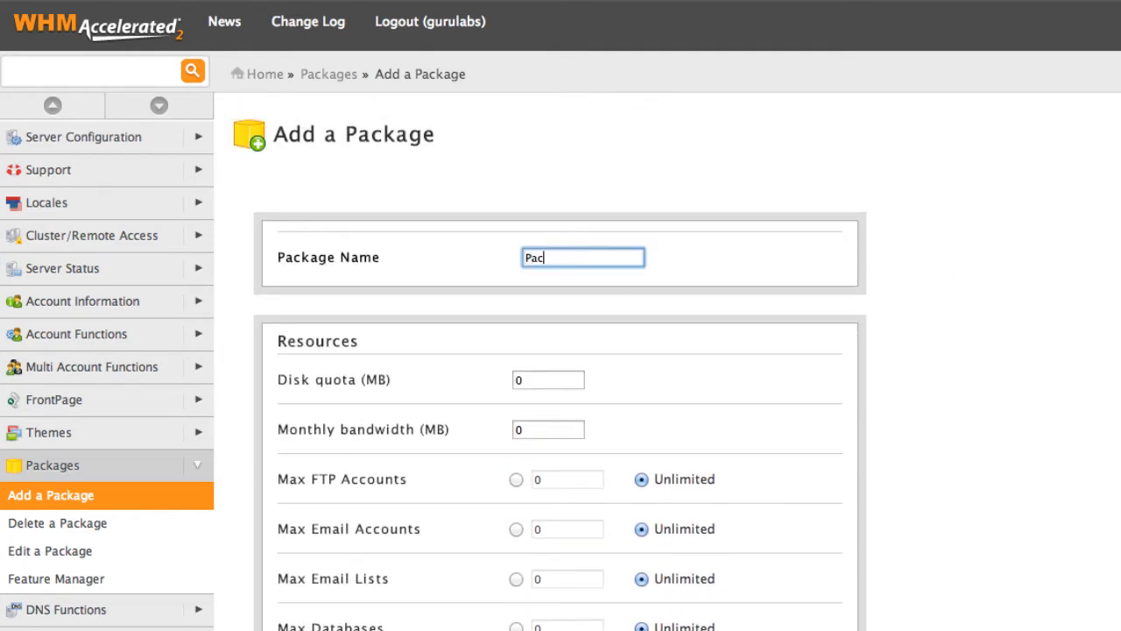
pyautogui.write('kage-name')
# Step: Set the package's disk quota to 10000 MB
pyautogui.scroll(-3, 978, 355)
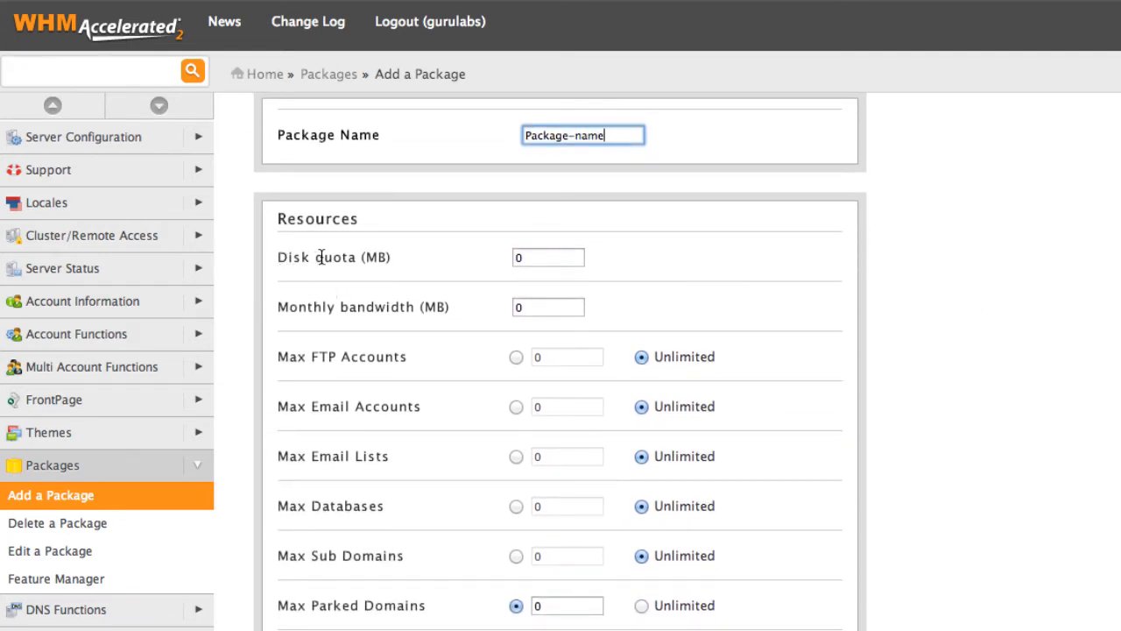
pyautogui.moveTo(289, 256); pyautogui.dragTo(388, 254)
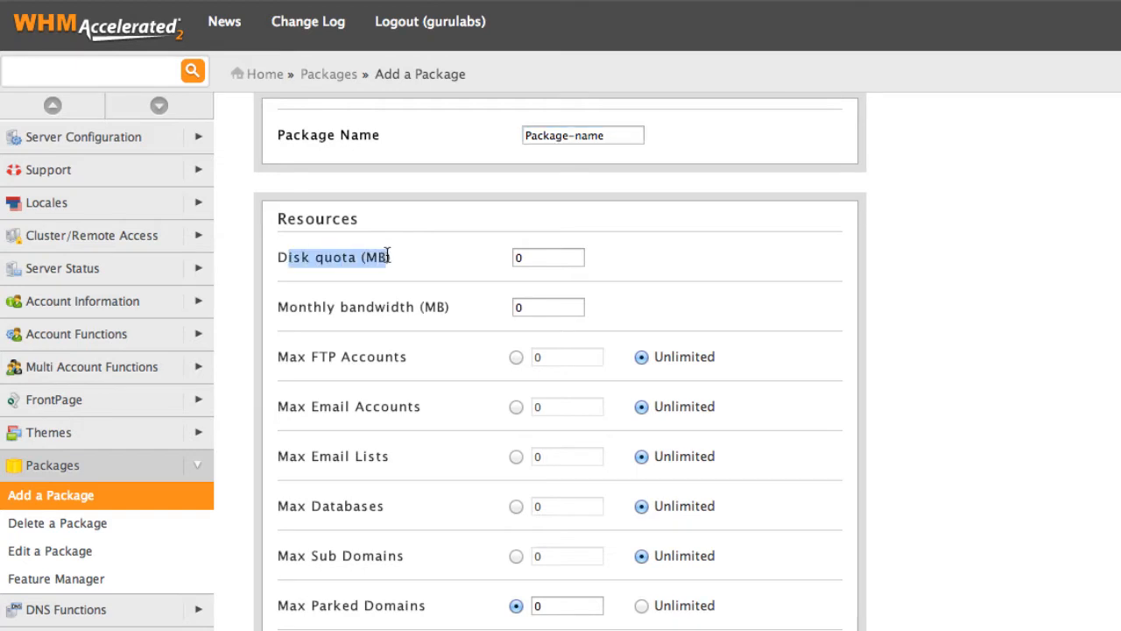
pyautogui.click(551, 256)
pyautogui.write('1')
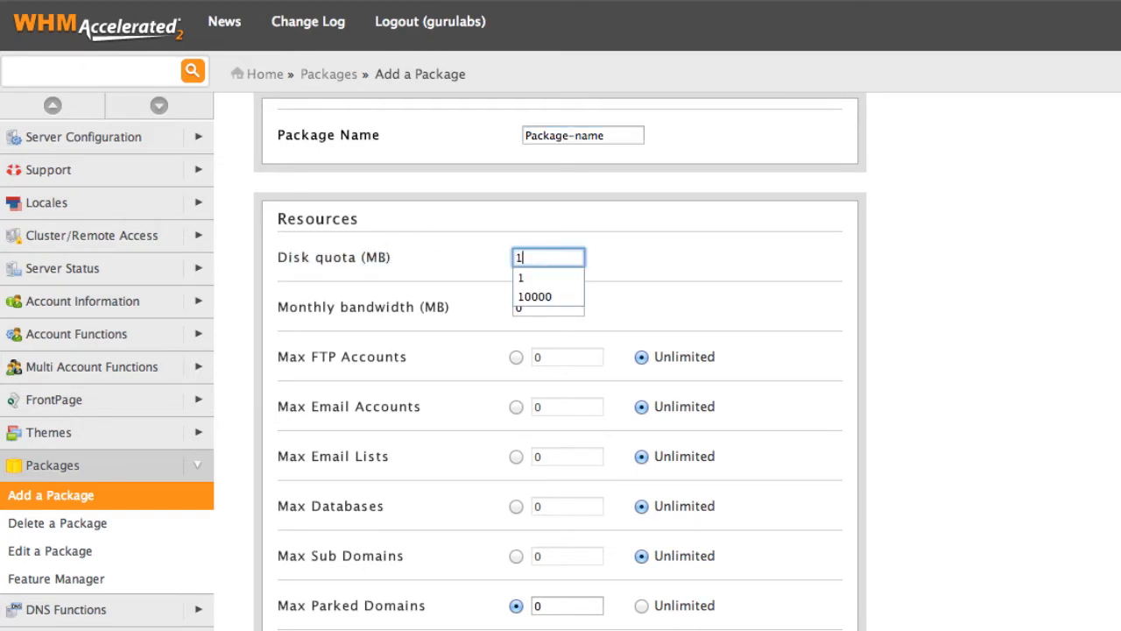
pyautogui.press('Down')
pyautogui.press('Down')
pyautogui.press('Return')
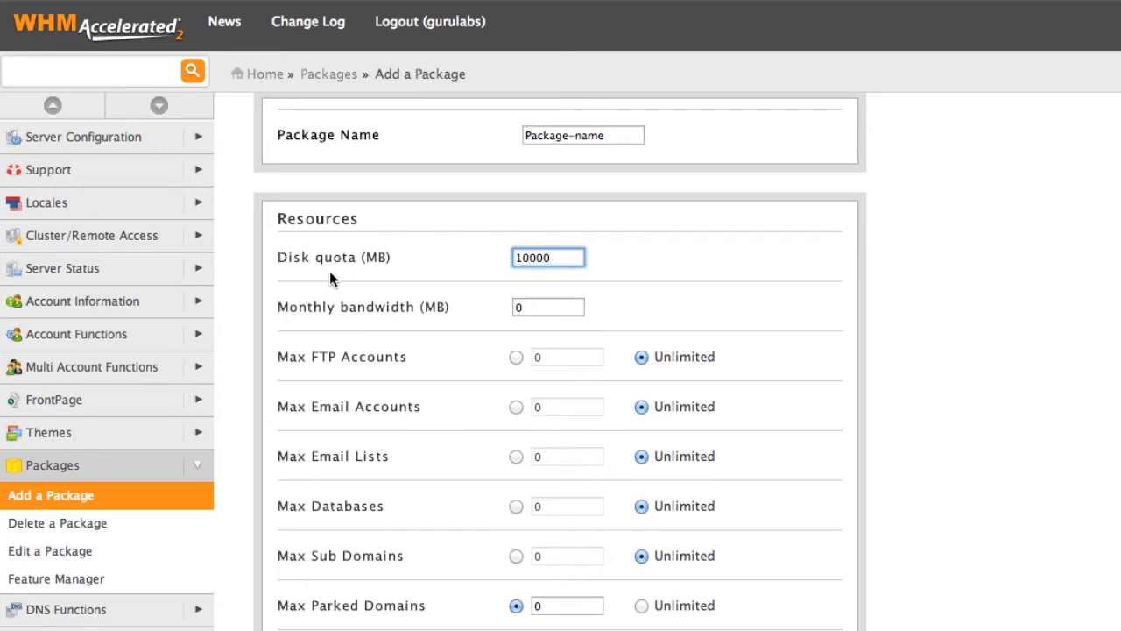
# Step: Set the package's monthly bandwidth to 10000 MB
pyautogui.moveTo(284, 310); pyautogui.dragTo(399, 309)
pyautogui.click(405, 307)
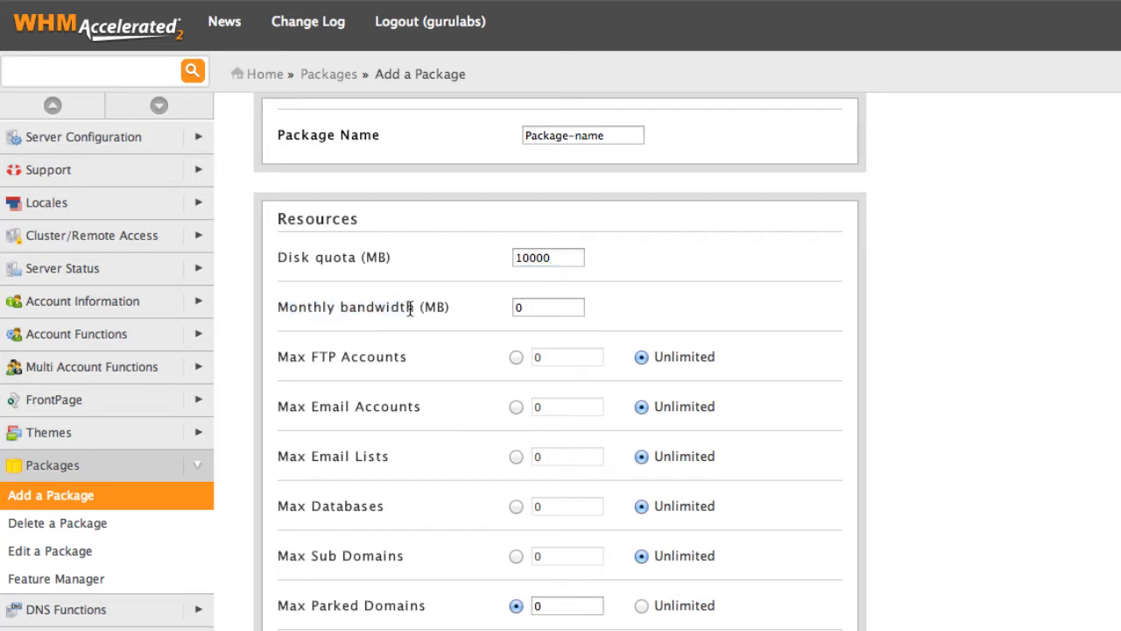
pyautogui.click(517, 308)
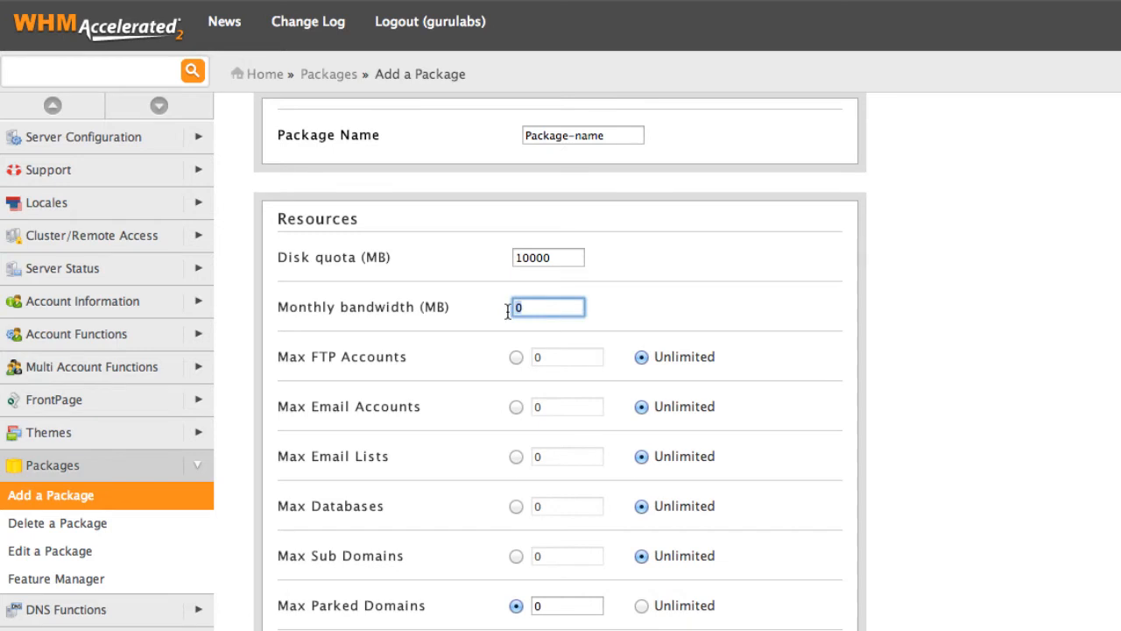
pyautogui.write('10')
pyautogui.press('Down')
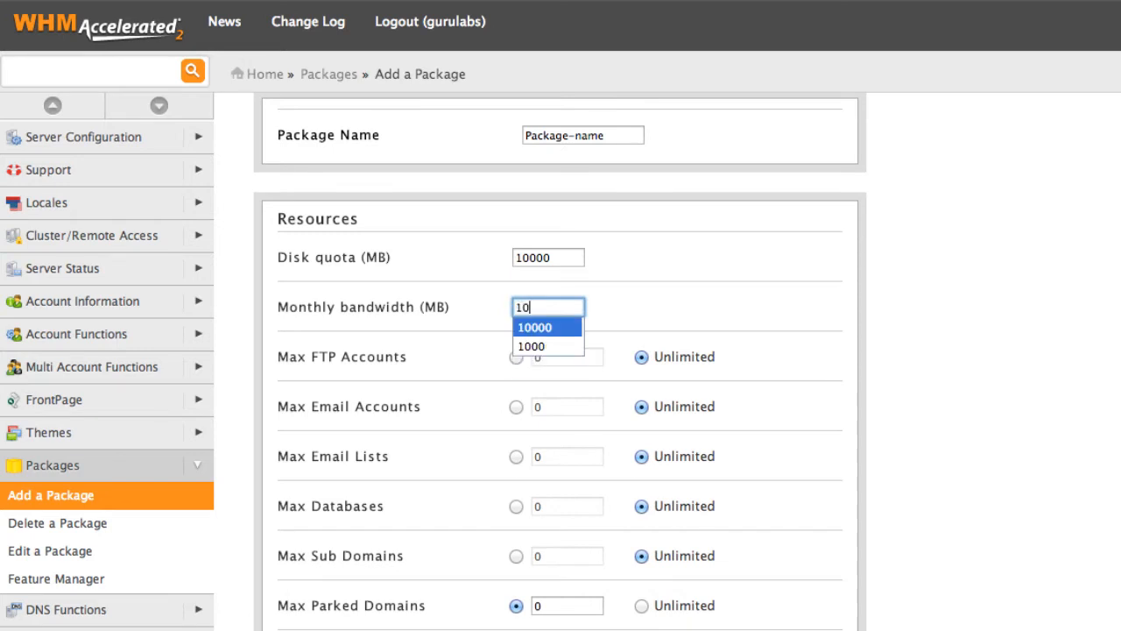
pyautogui.press('Return')
pyautogui.click(955, 352)
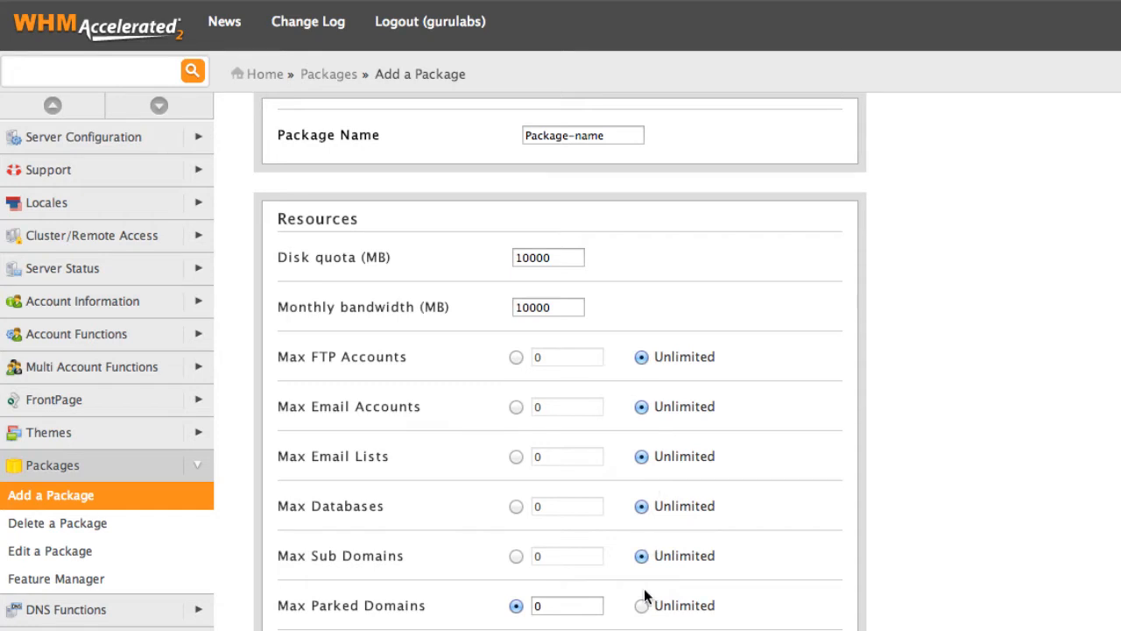
pyautogui.scroll(-5, 926, 204)
pyautogui.scroll(-7, 927, 206)
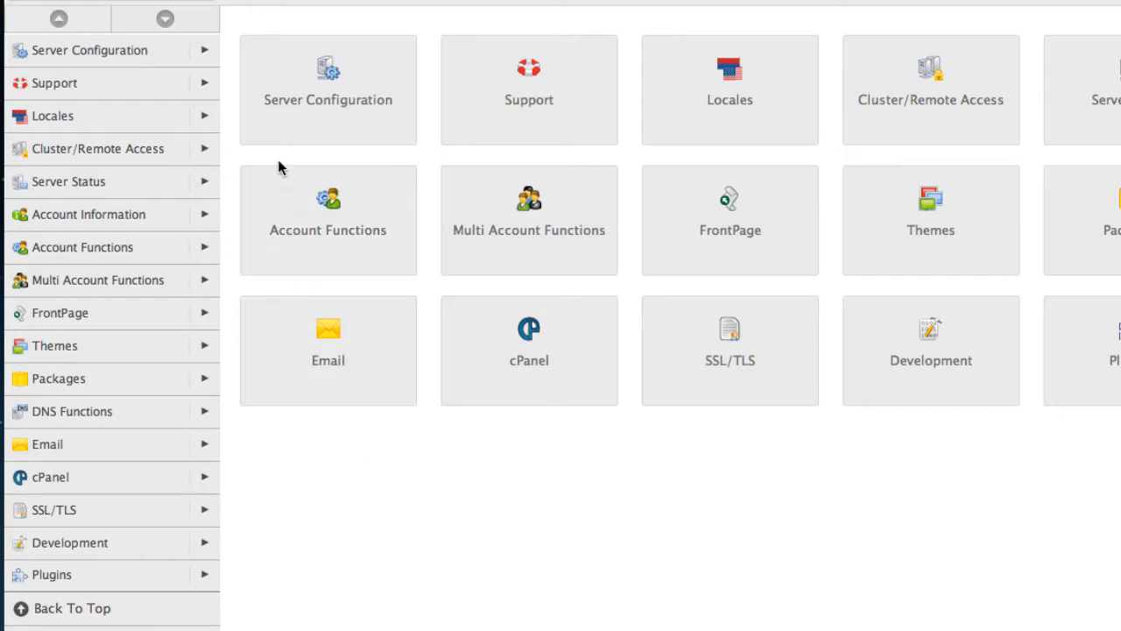
# Step: Open the form for creating a new account and enter youwebsite.com as its domain
pyautogui.click(124, 251)
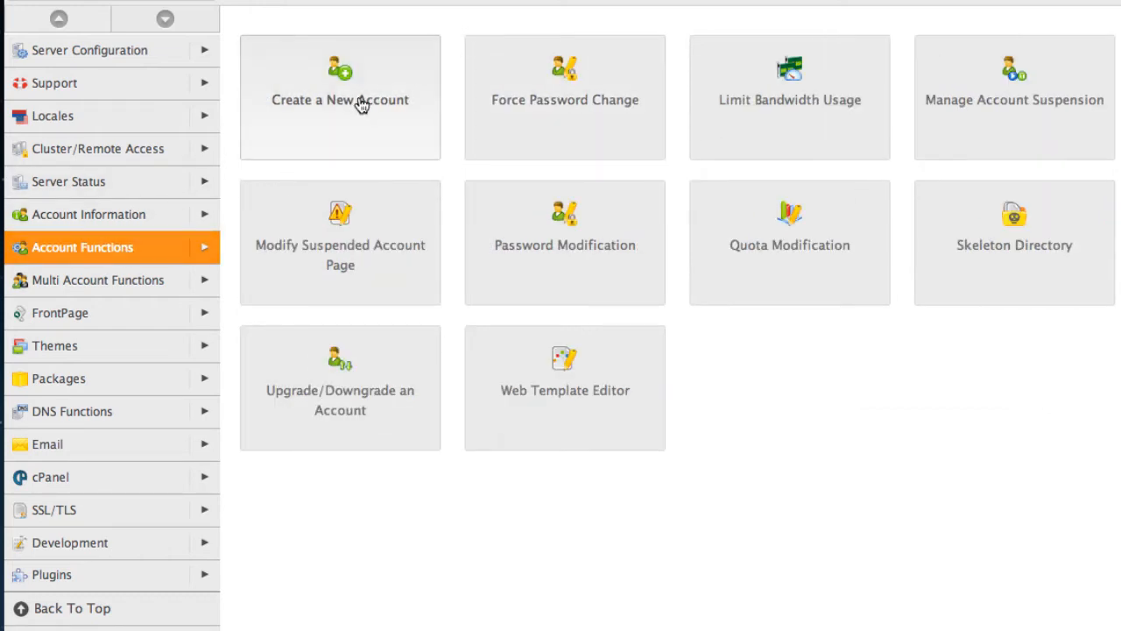
pyautogui.click(362, 104)
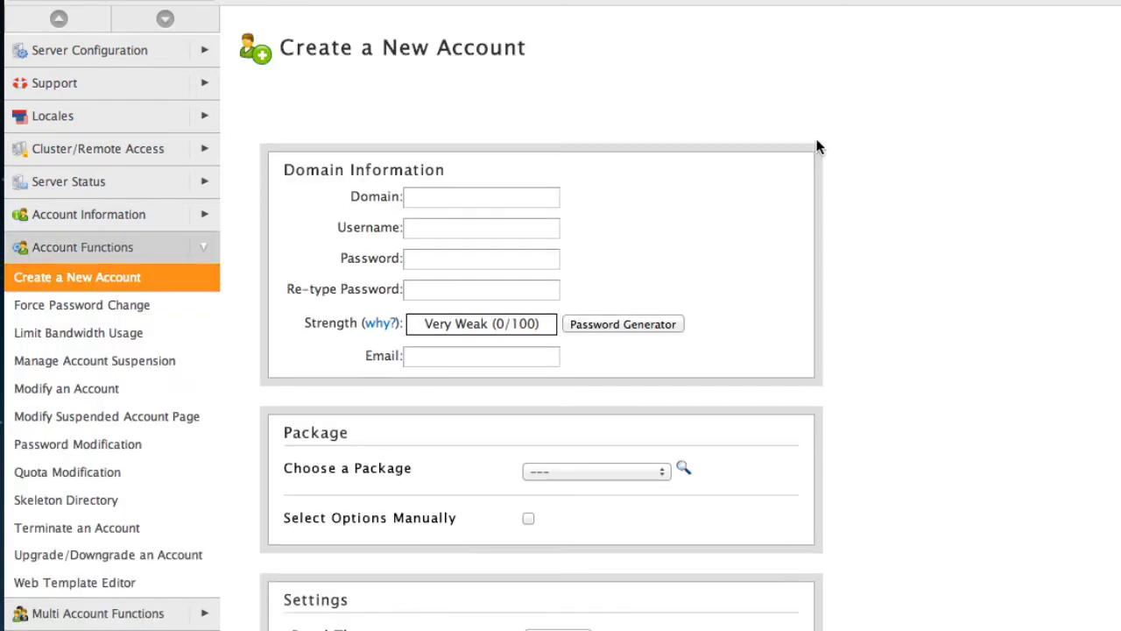
pyautogui.scroll(-3, 840, 263)
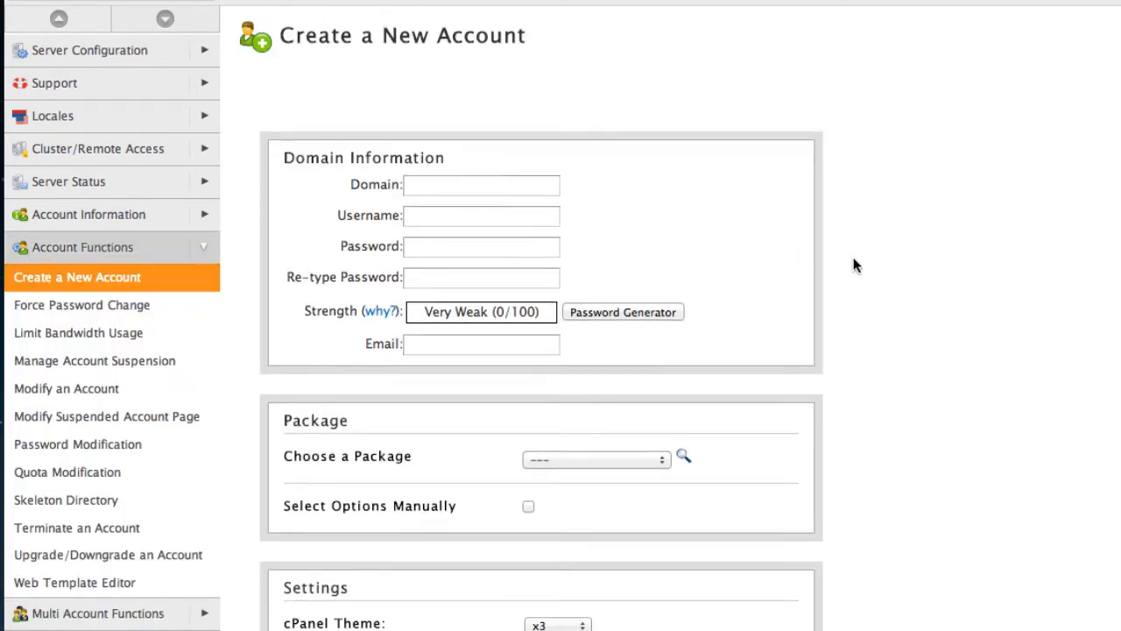
pyautogui.click(424, 74)
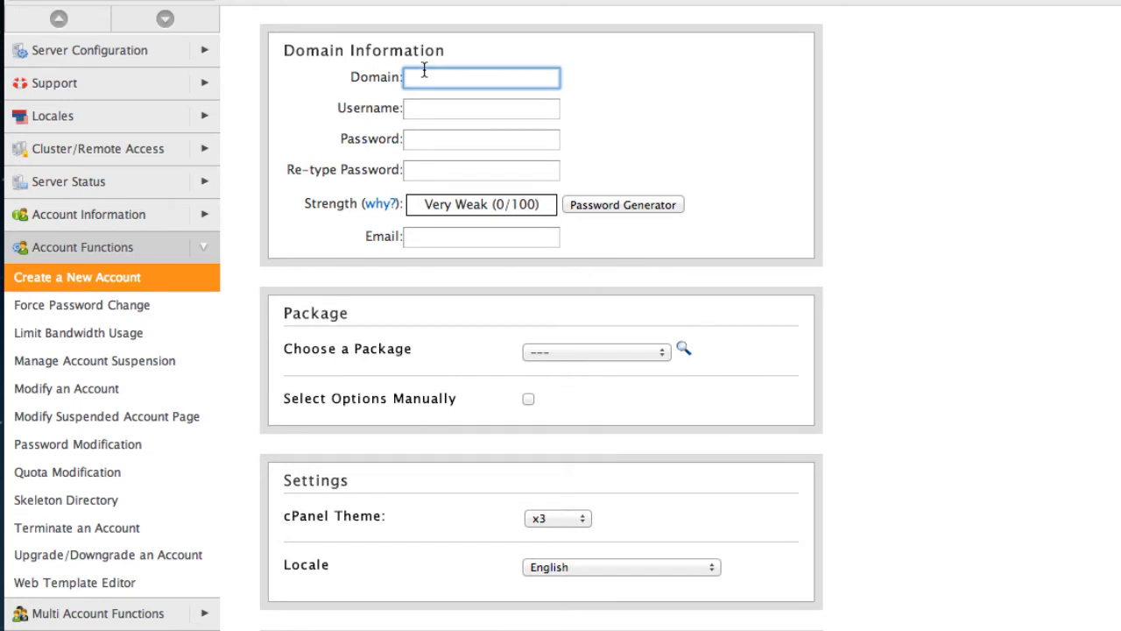
pyautogui.write('youweb')
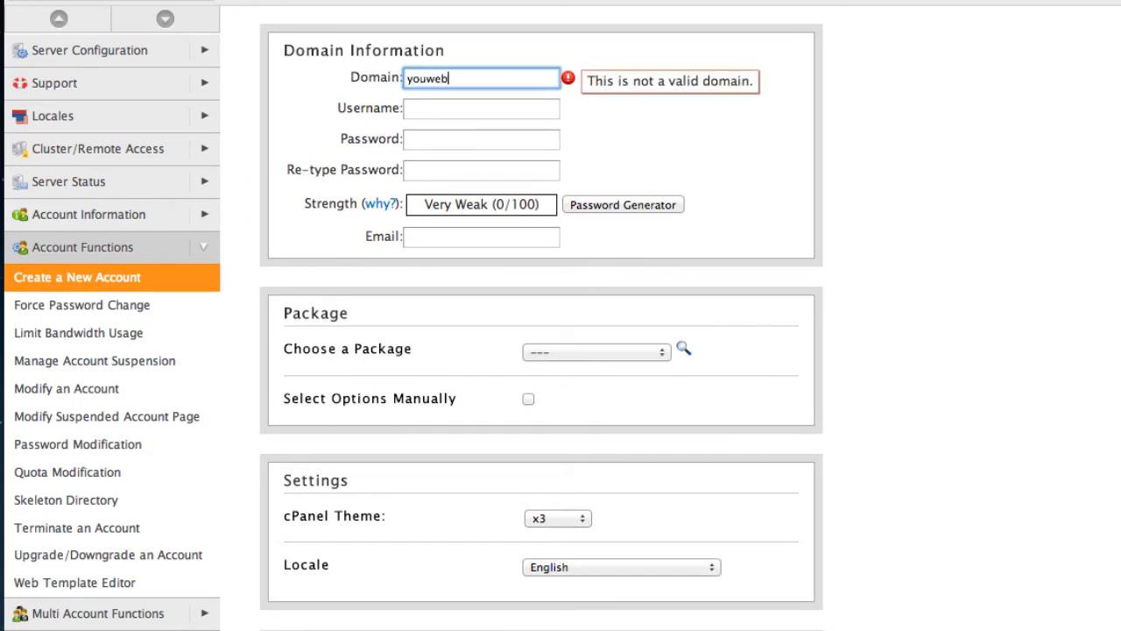
pyautogui.write('site.com')
pyautogui.click(722, 95)
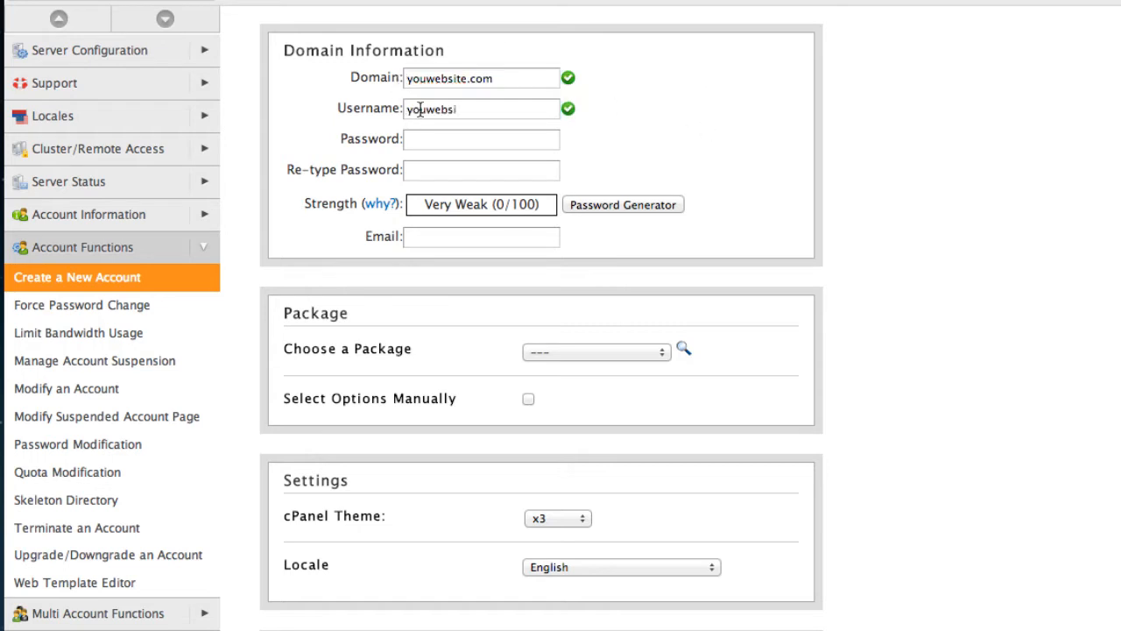
# Step: Enter the new account's password and fill in the password confirmation field
pyautogui.moveTo(406, 110); pyautogui.dragTo(459, 109)
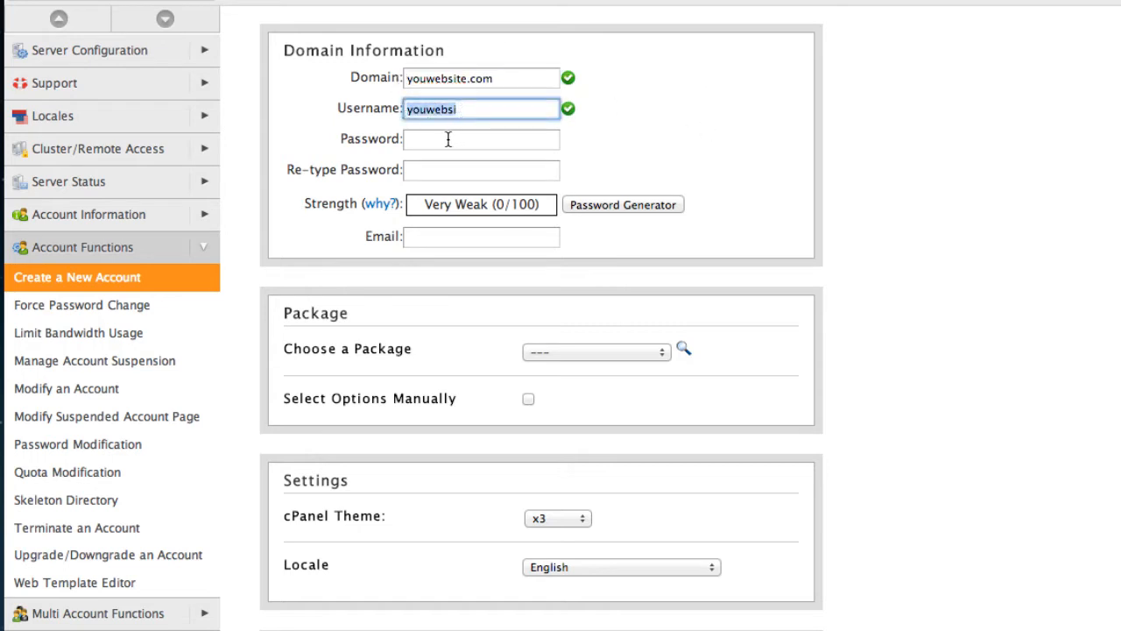
pyautogui.click(447, 139)
pyautogui.write('*********')
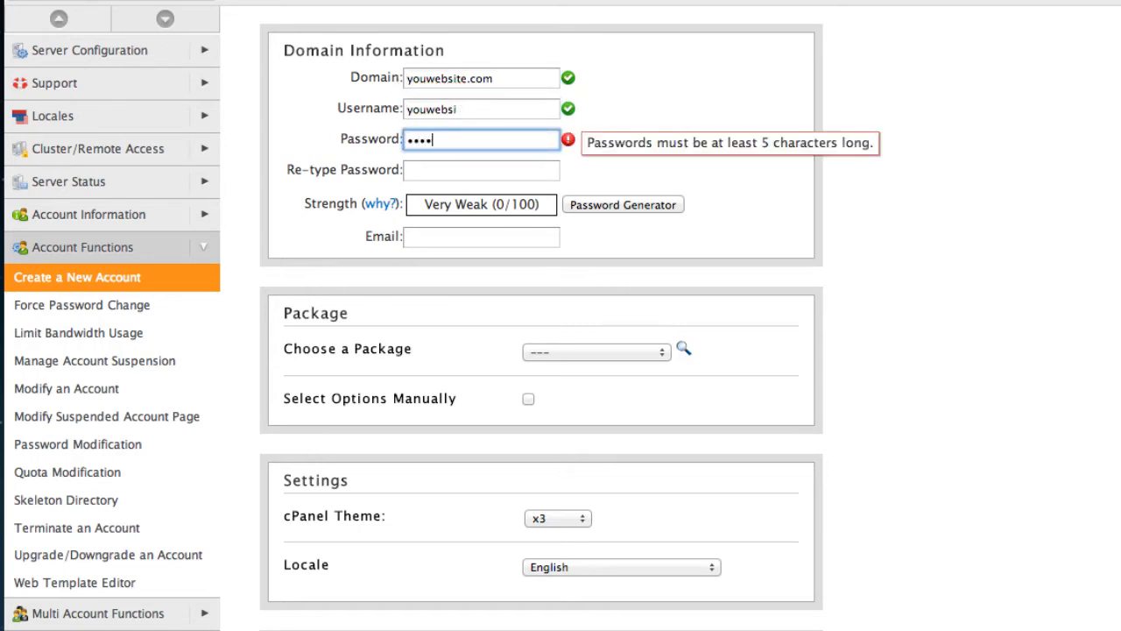
pyautogui.write('***')
pyautogui.press('Tab')
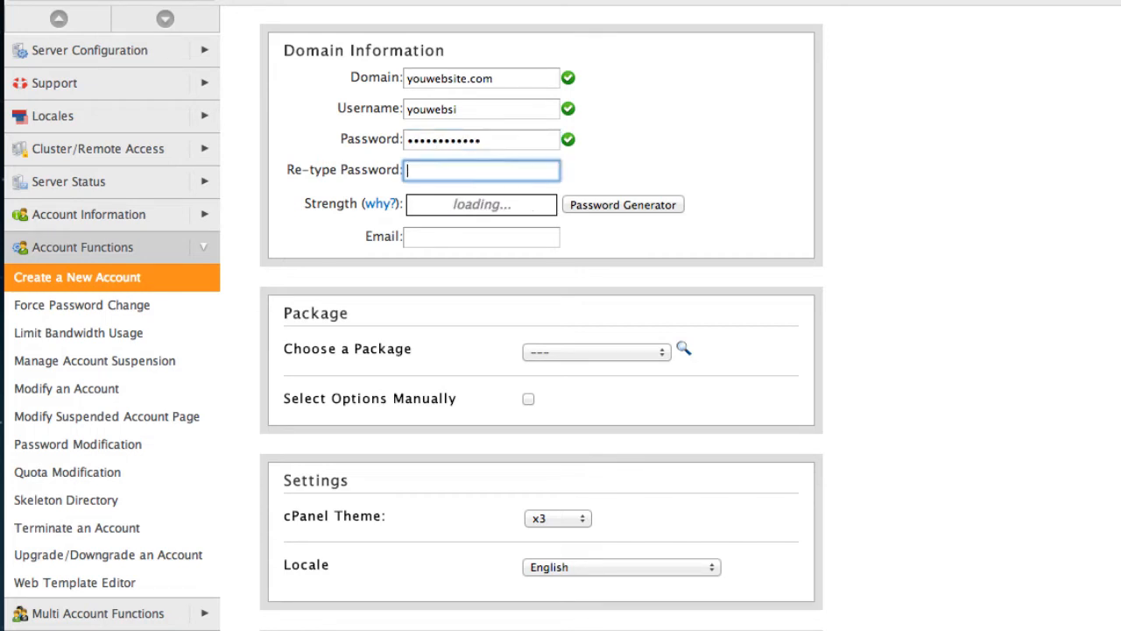
pyautogui.write('********')
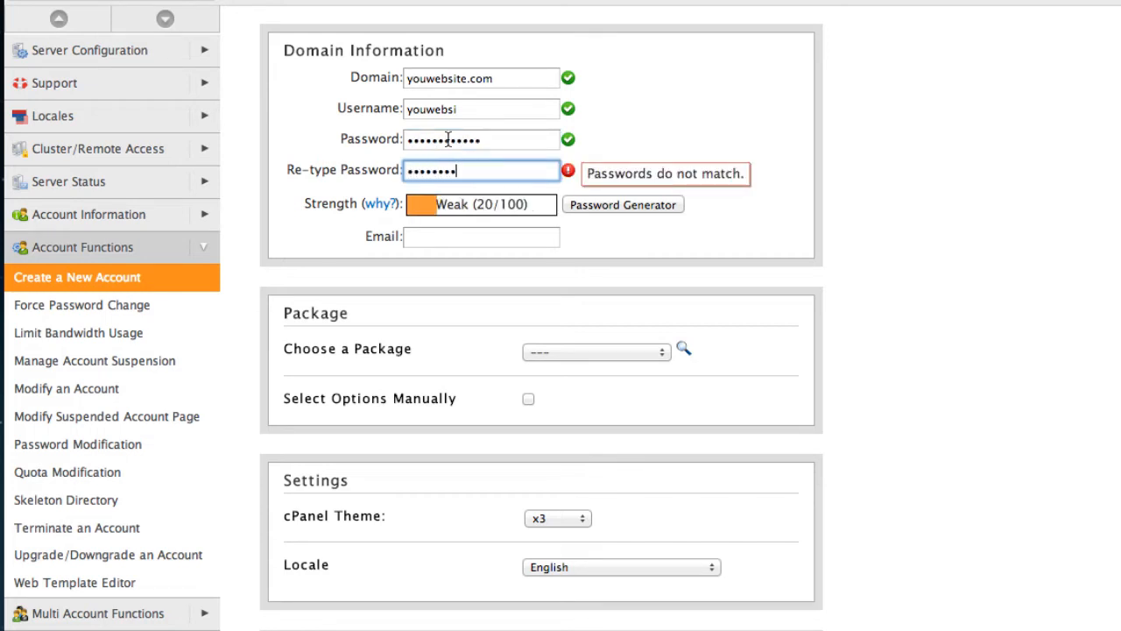
pyautogui.click(605, 265)
# Step: Fill in the new account's contact e-mail address
pyautogui.click(485, 236)
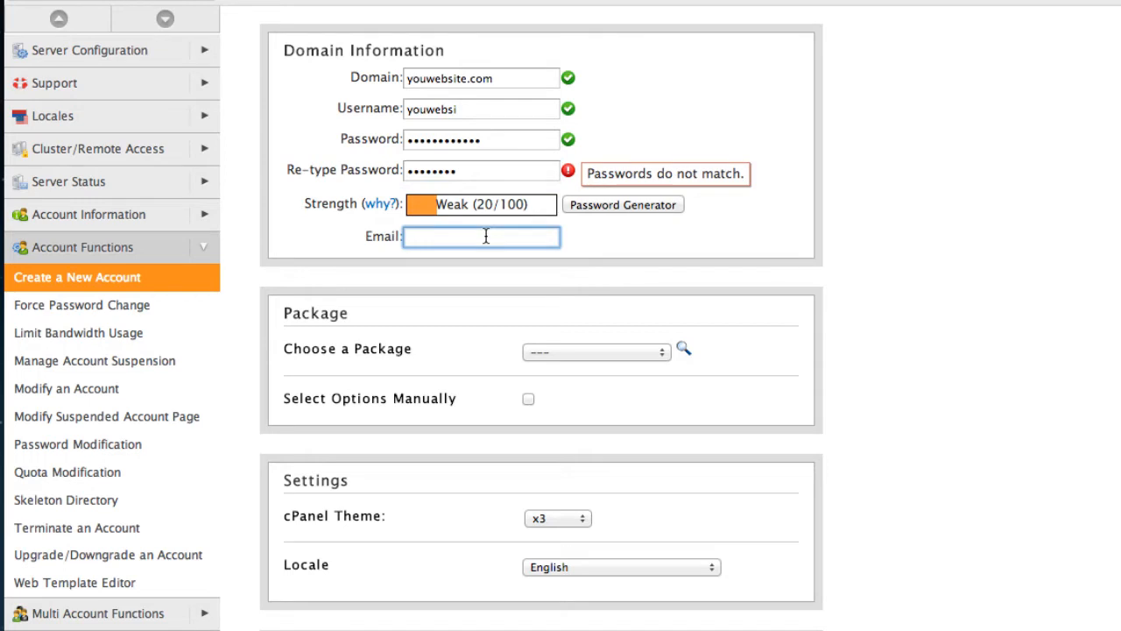
pyautogui.write('youremailaddress@')
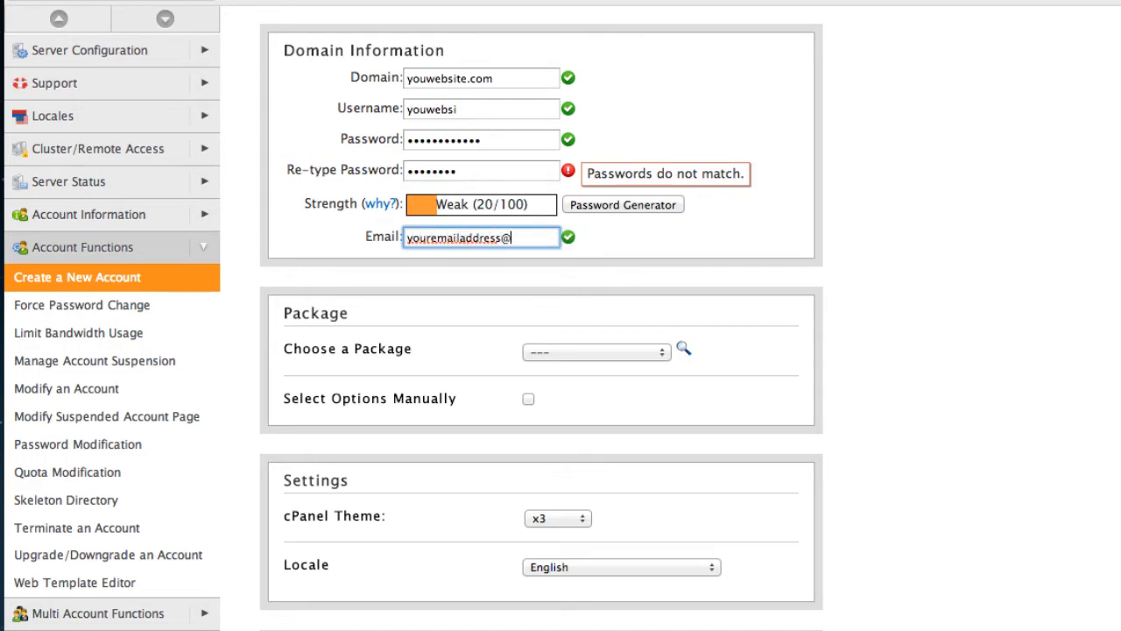
pyautogui.write('email.com')
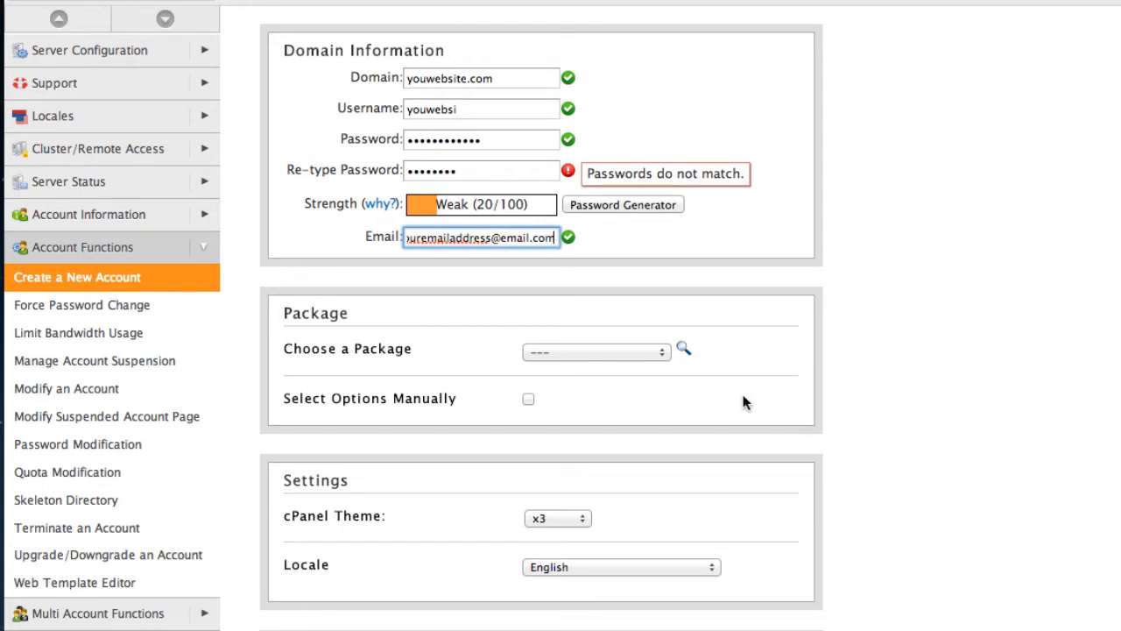
# Step: Assign one of the whmdemo_Adi Package plans to the new account
pyautogui.click(658, 352)
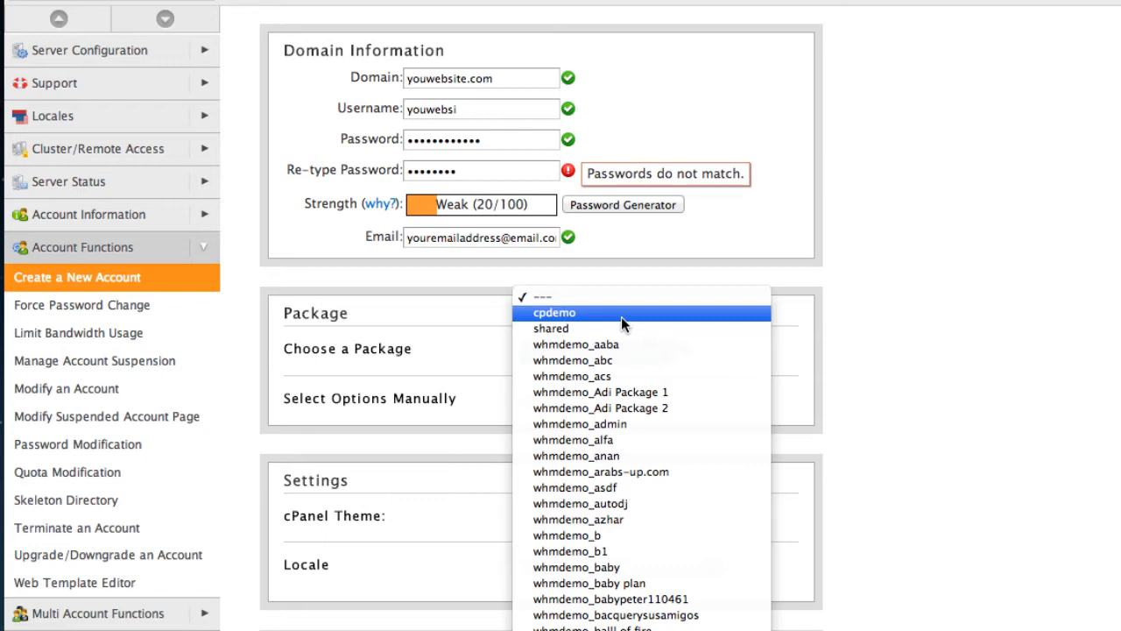
pyautogui.click(898, 274)
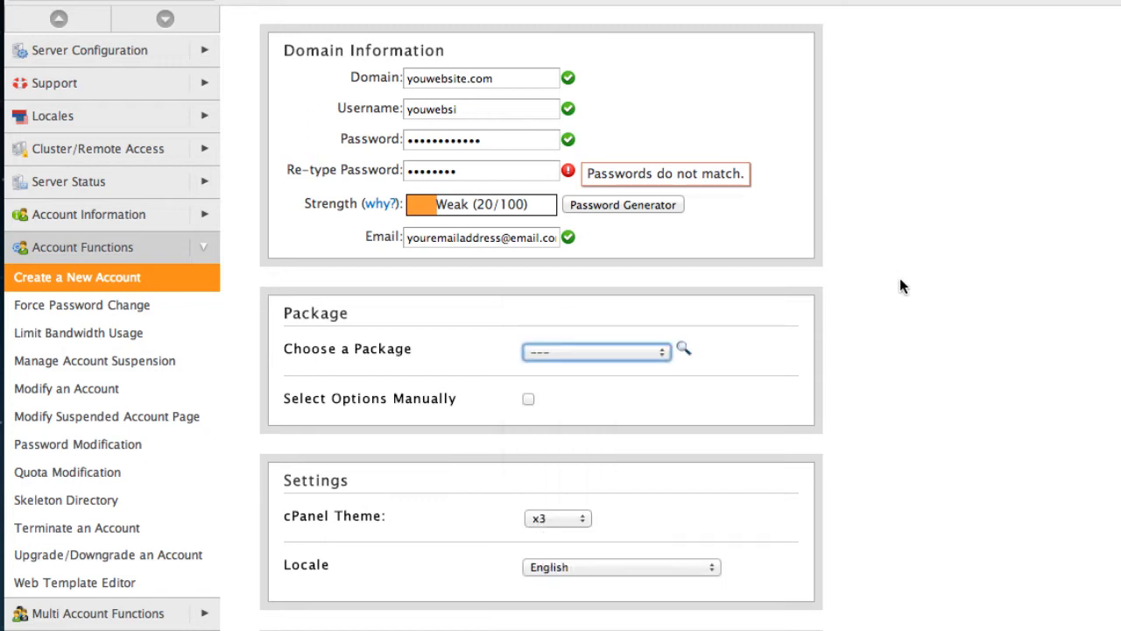
pyautogui.click(639, 351)
pyautogui.click(612, 443)
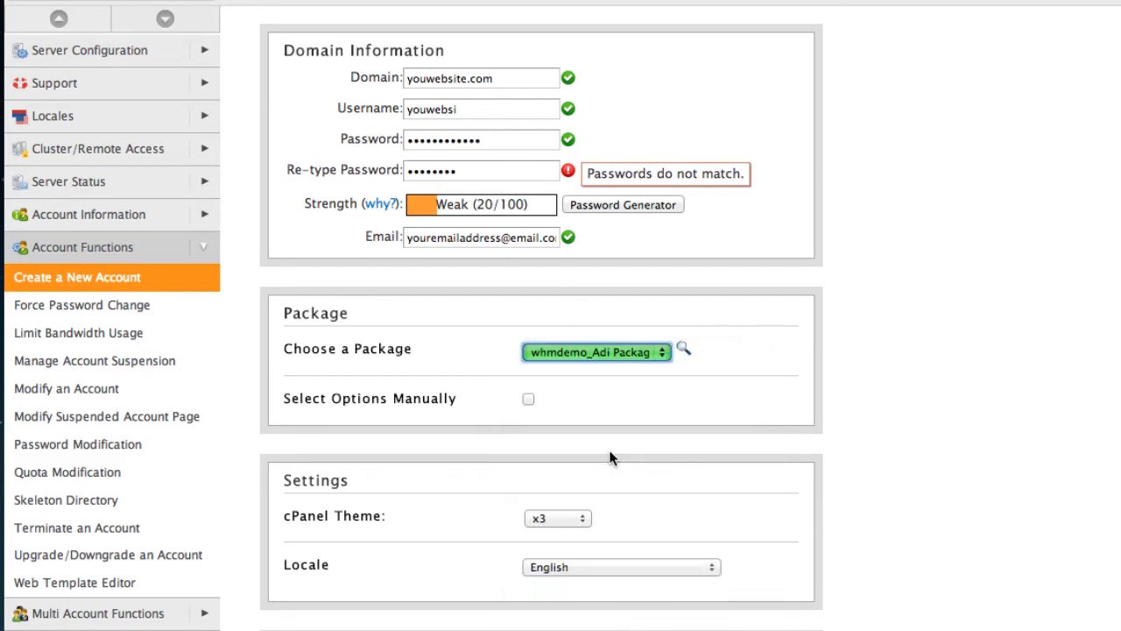
pyautogui.click(991, 339)
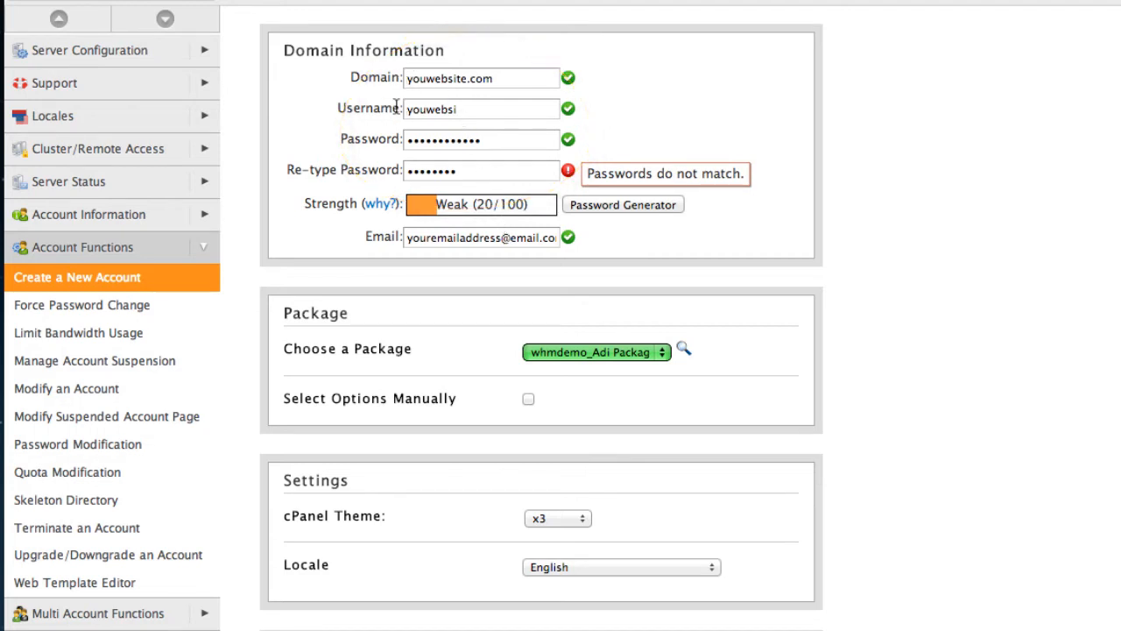
pyautogui.doubleClick(423, 107)
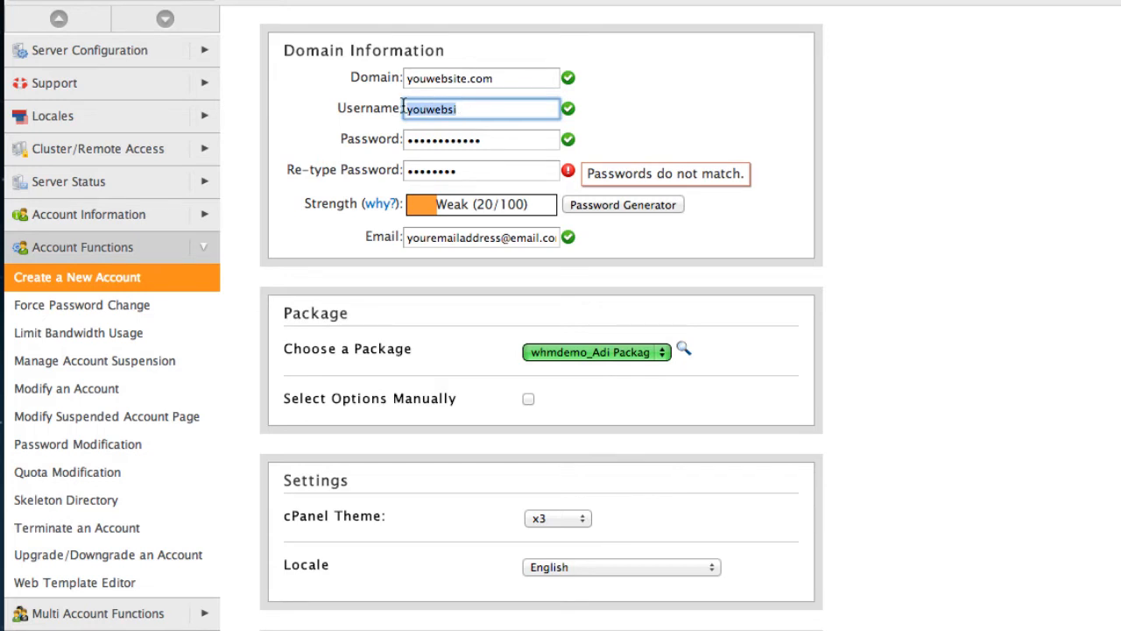
pyautogui.doubleClick(495, 140)
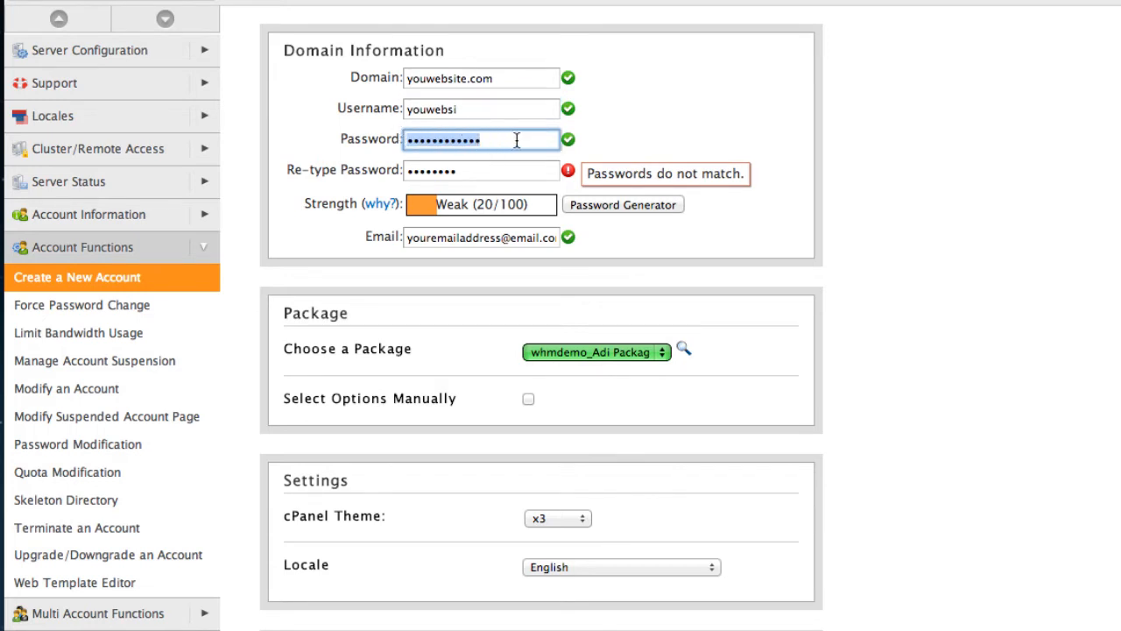
# Step: Examine the nameserver list in the new account's DNS settings, highlighting all four entries and the first one
pyautogui.scroll(-5, 935, 188)
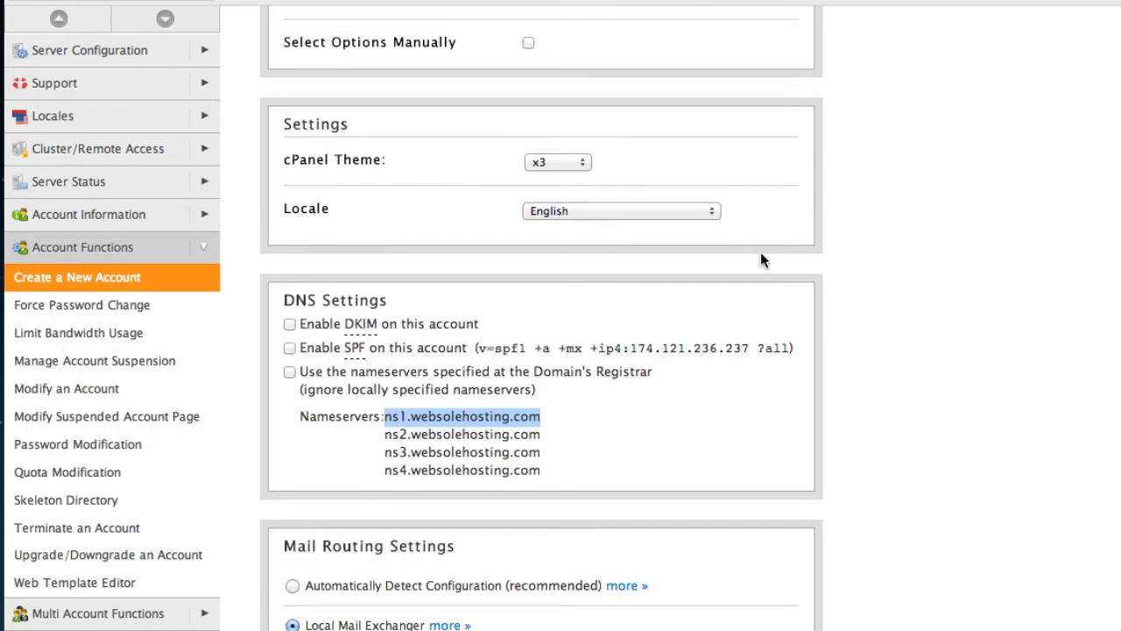
pyautogui.scroll(5, 760, 255)
pyautogui.scroll(-5, 760, 255)
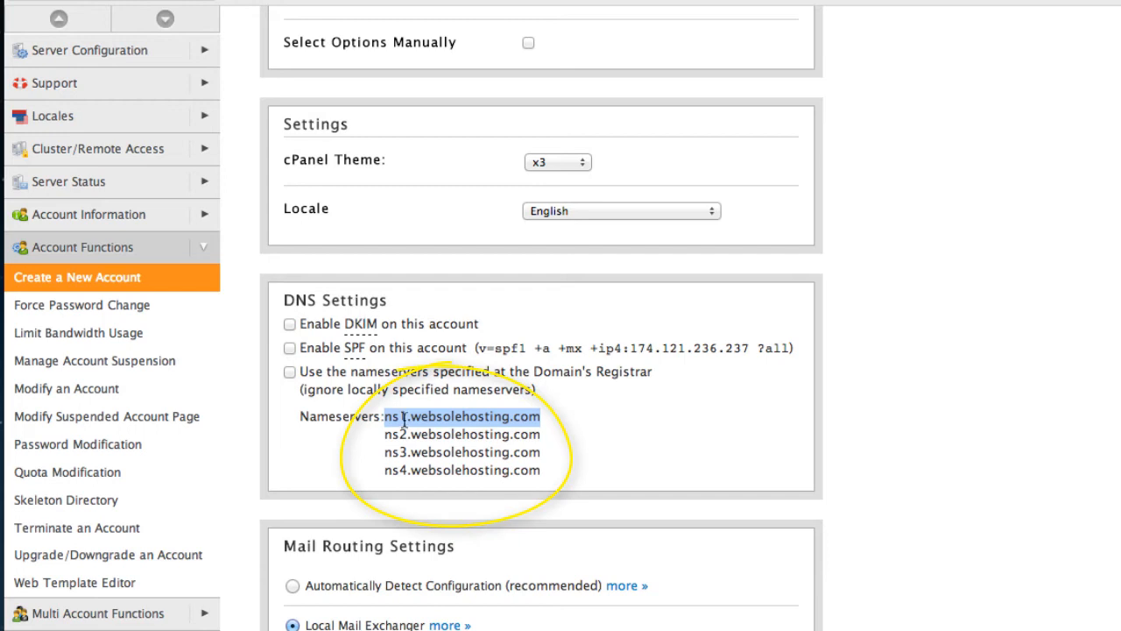
pyautogui.moveTo(383, 416); pyautogui.dragTo(554, 476)
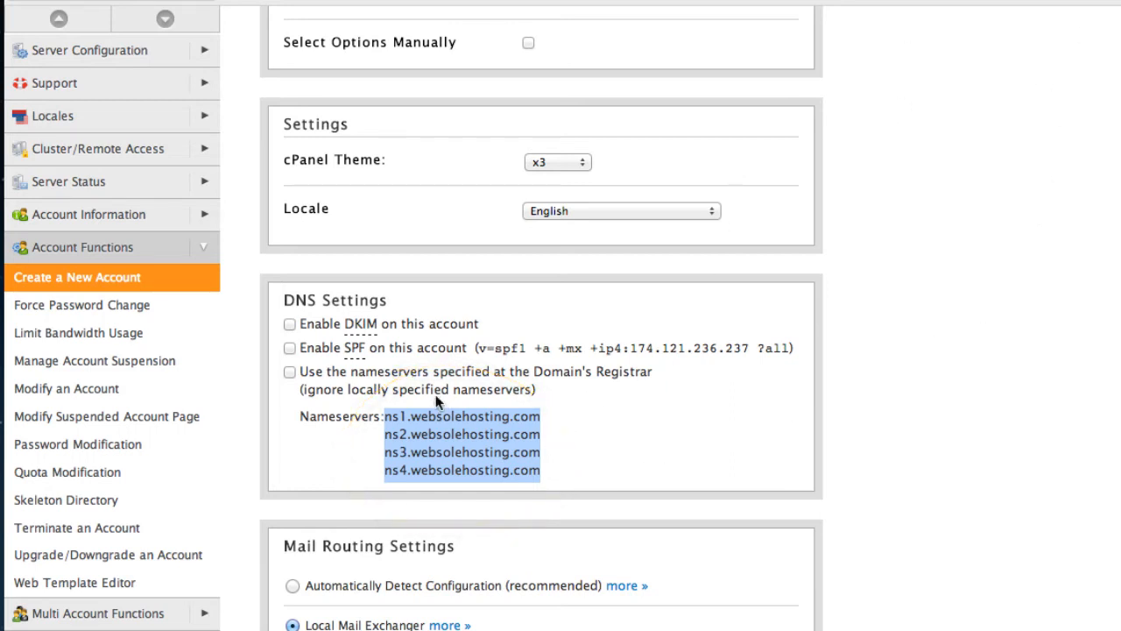
pyautogui.click(396, 415)
pyautogui.moveTo(386, 415); pyautogui.dragTo(540, 415)
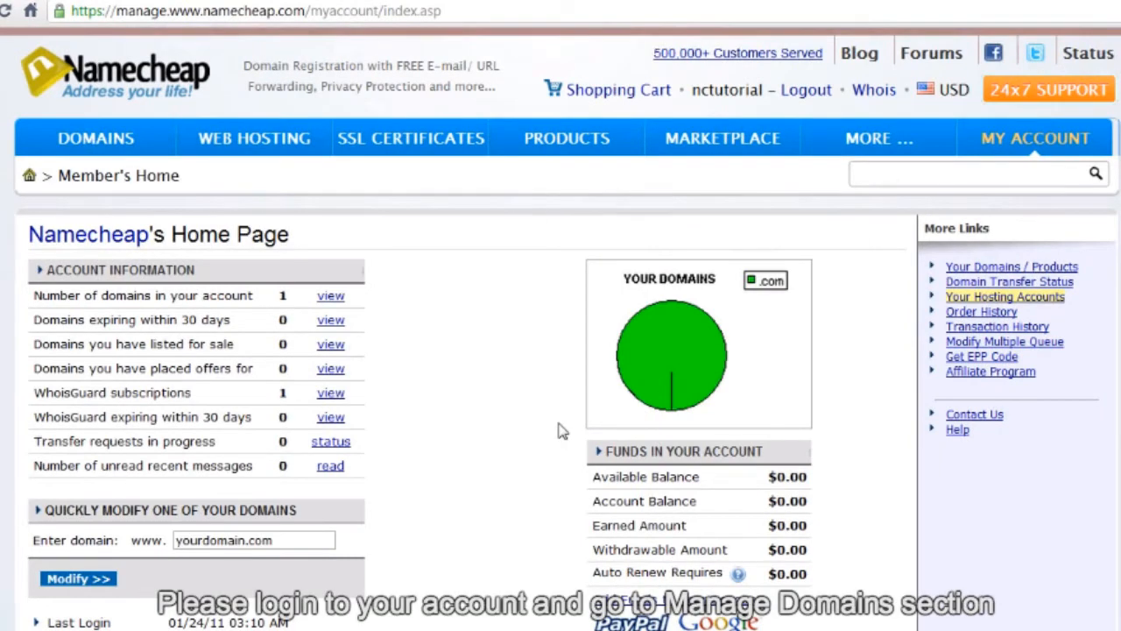
# Step: In the Namecheap account, open nctutorial.com from the managed domains and go to its Transfer DNS to Webhost settings
pyautogui.moveTo(1029, 140)
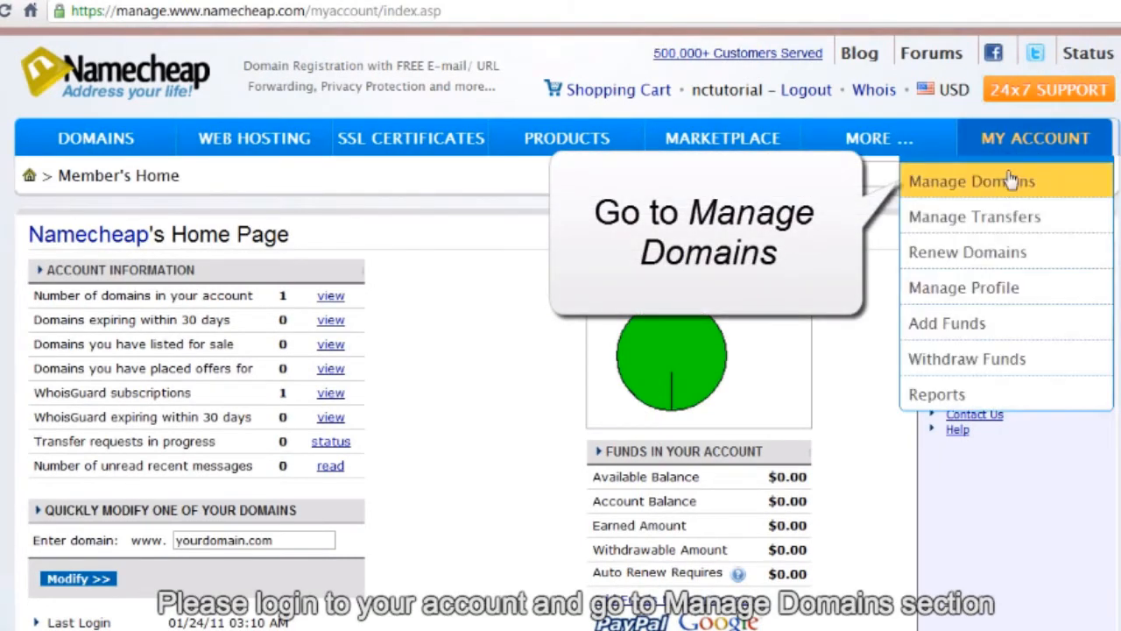
pyautogui.click(1013, 186)
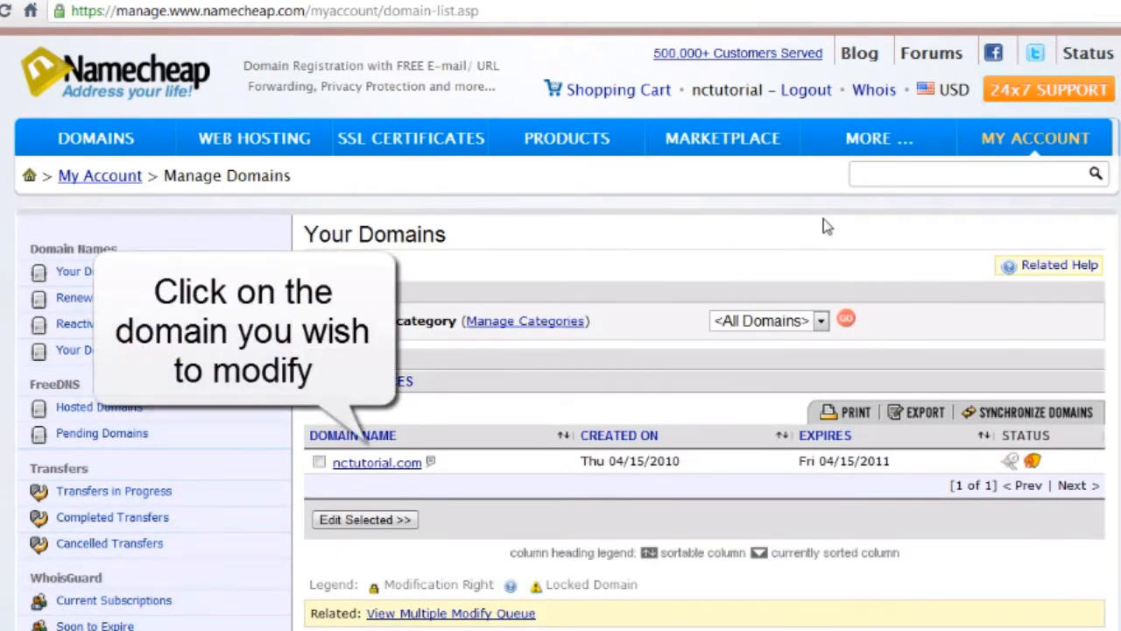
pyautogui.click(409, 469)
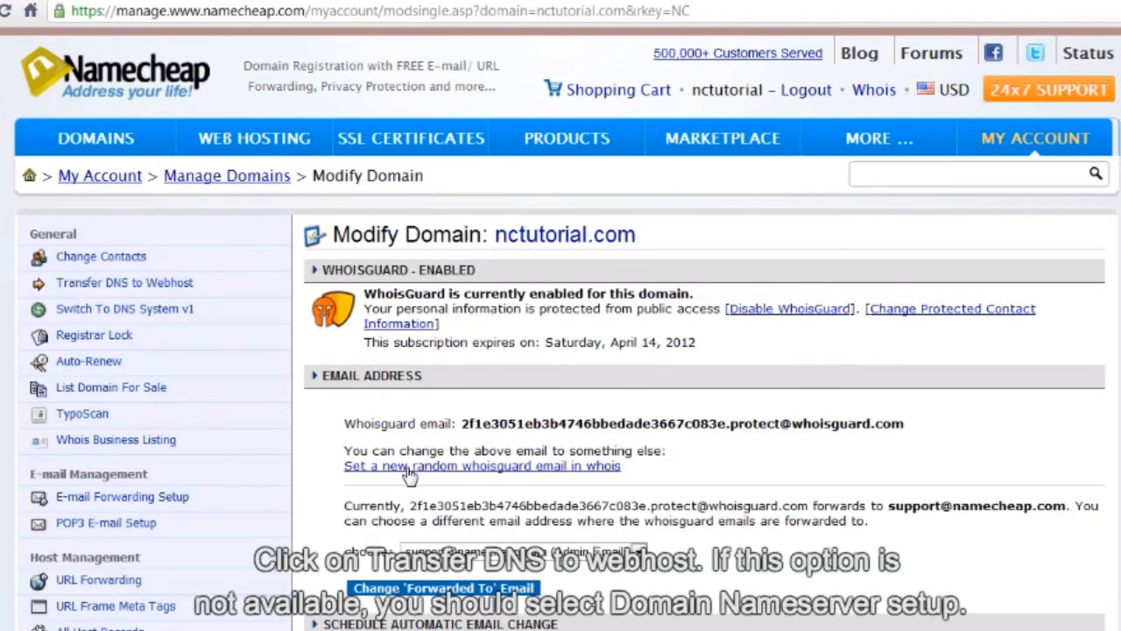
pyautogui.click(191, 284)
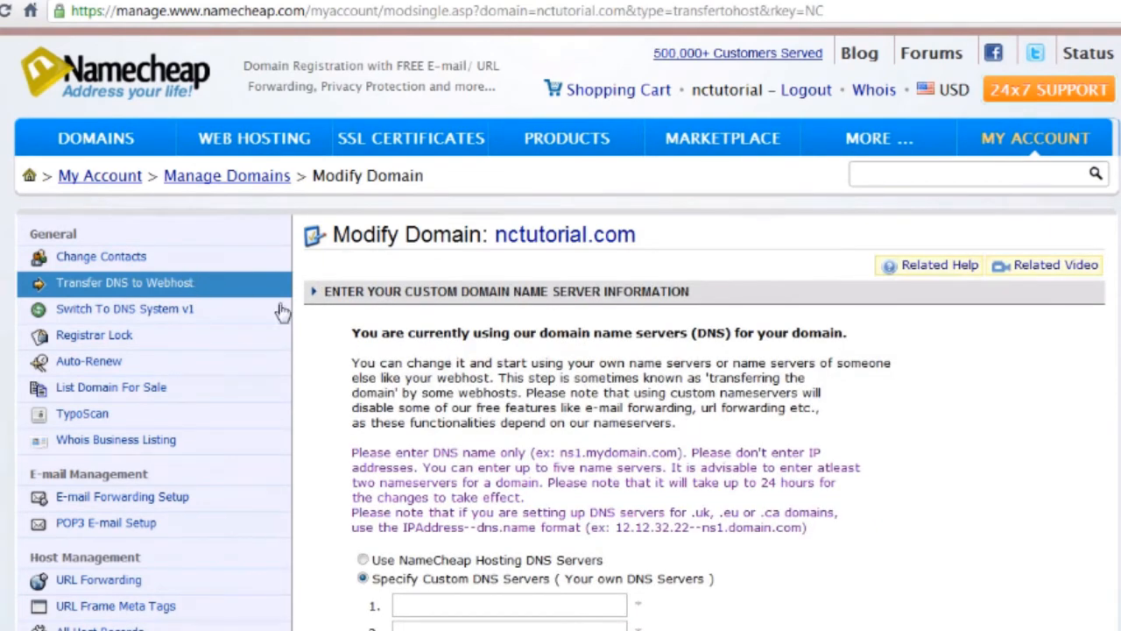
# Step: Enter dns1.web-hosting.com and dns2.web-hosting.com as the domain's first two custom DNS servers and save the changes
pyautogui.scroll(-3, 282, 313)
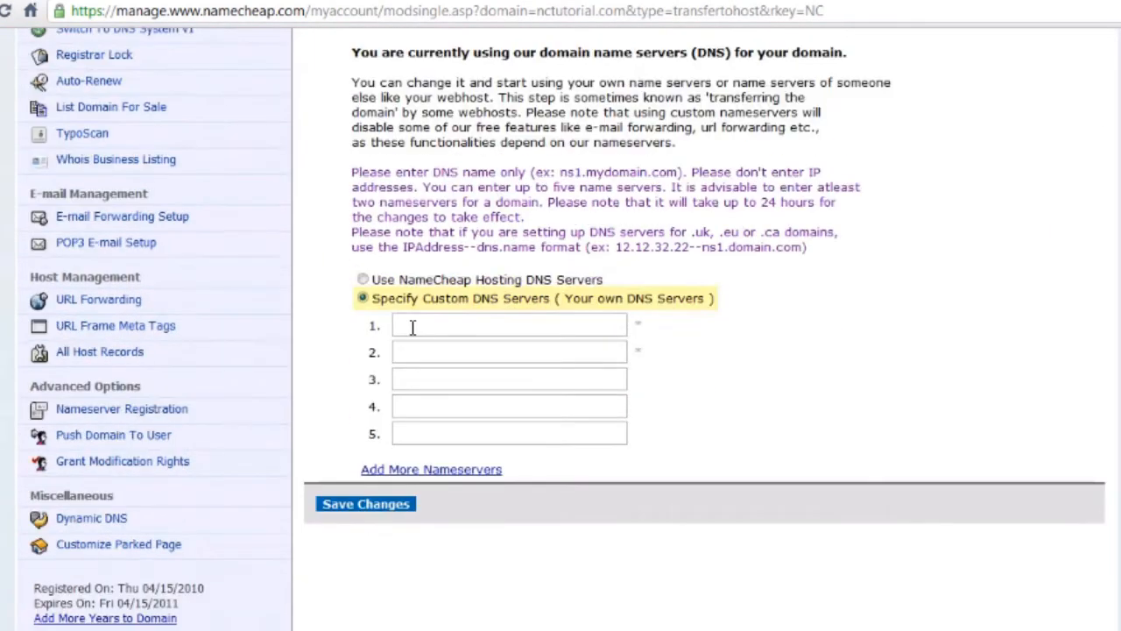
pyautogui.click(494, 323)
pyautogui.write('dns1')
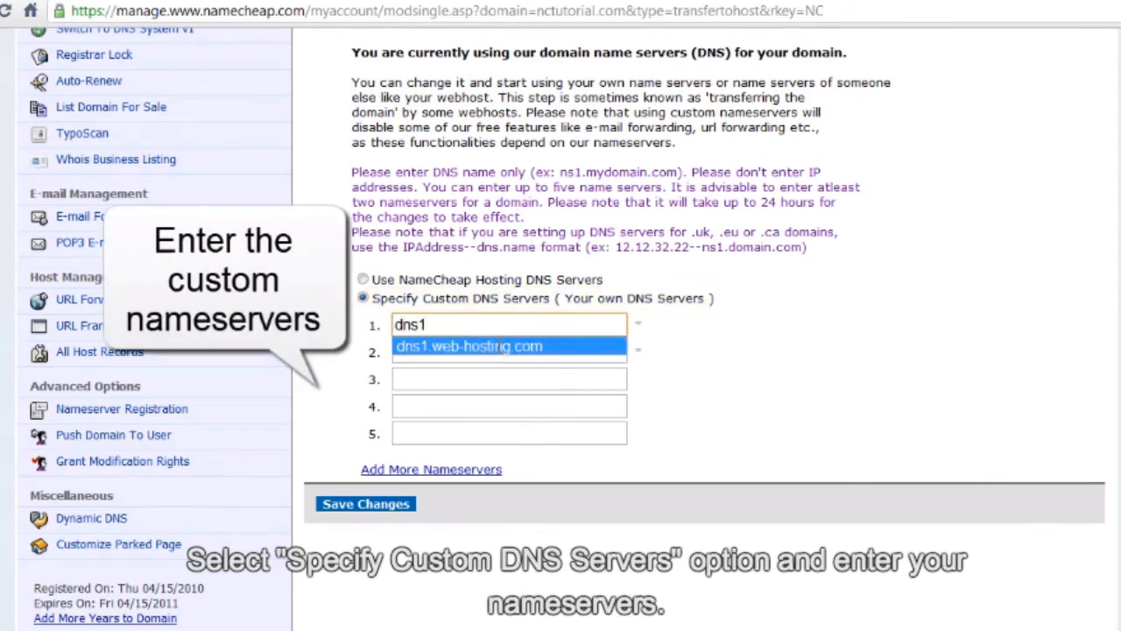
pyautogui.click(499, 347)
pyautogui.click(499, 348)
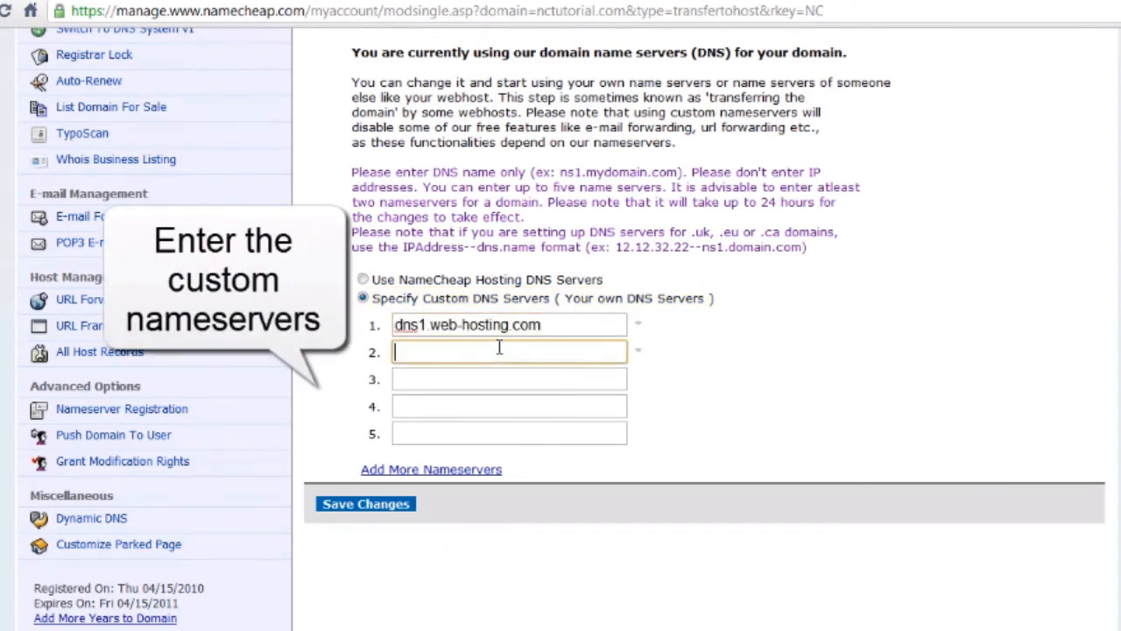
pyautogui.write('dns2')
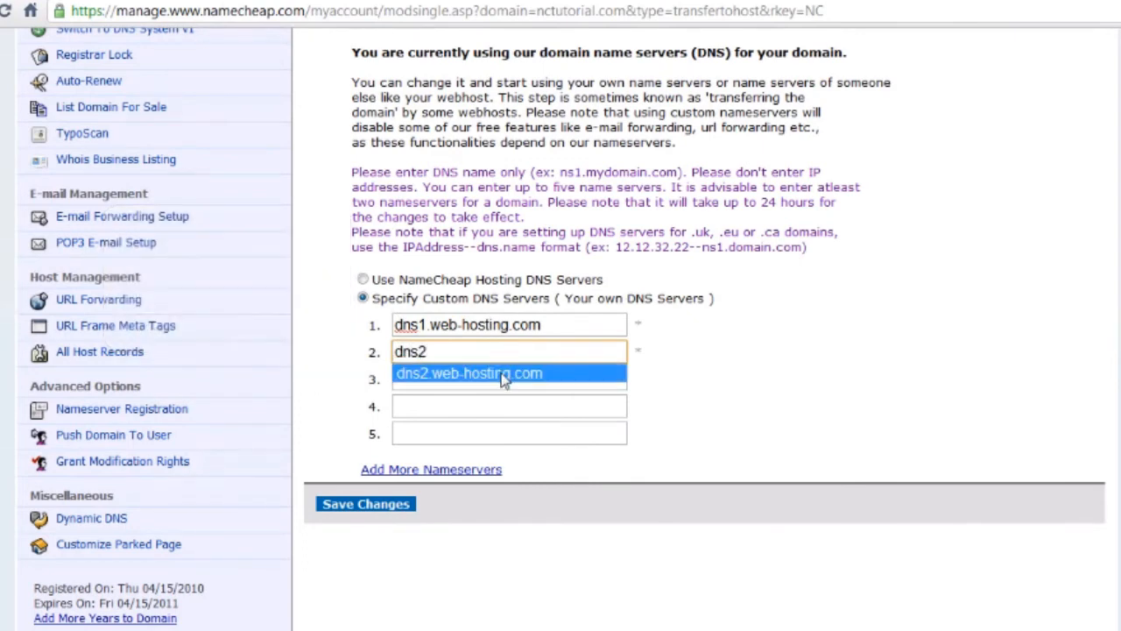
pyautogui.click(502, 374)
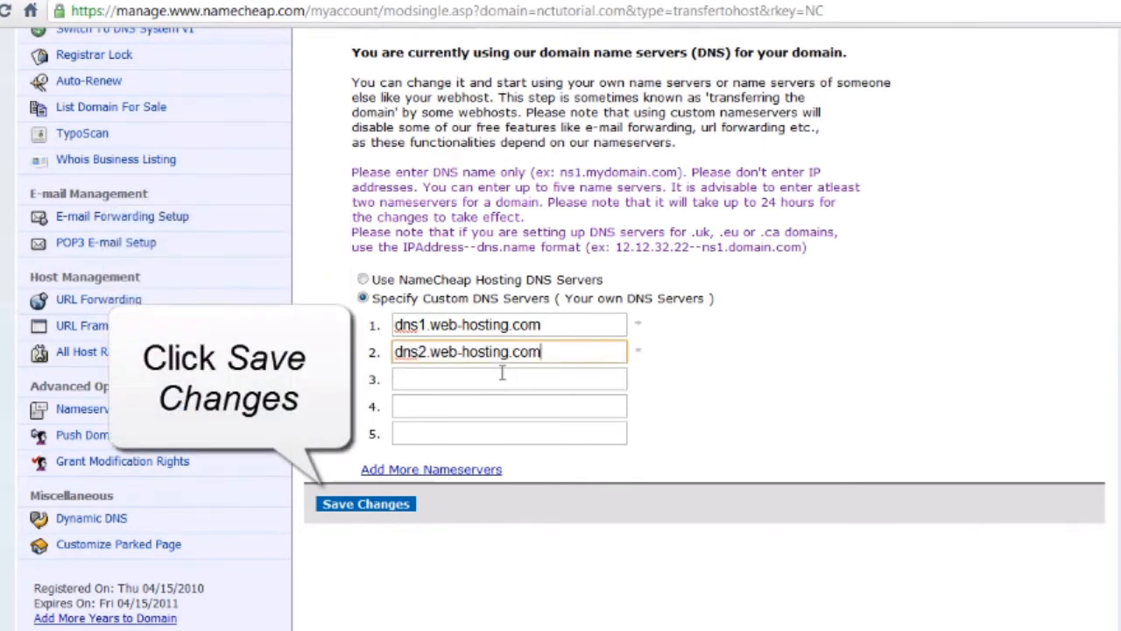
pyautogui.click(377, 511)
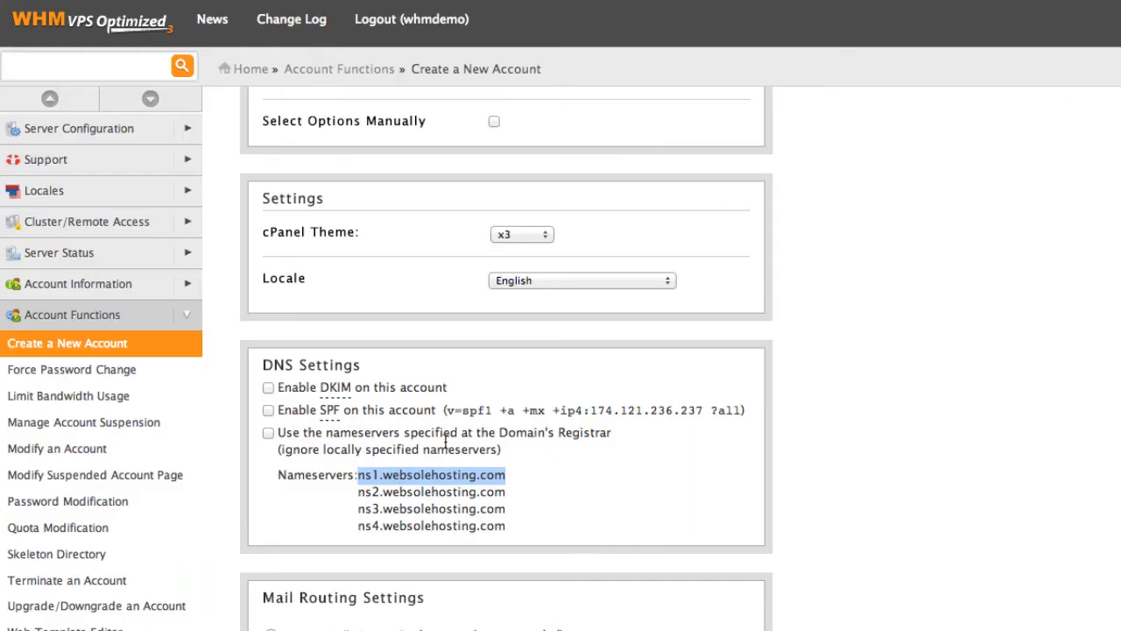
# Step: Back in WHM, highlight the full set of nameservers in the new account's DNS settings for review
pyautogui.click(350, 497)
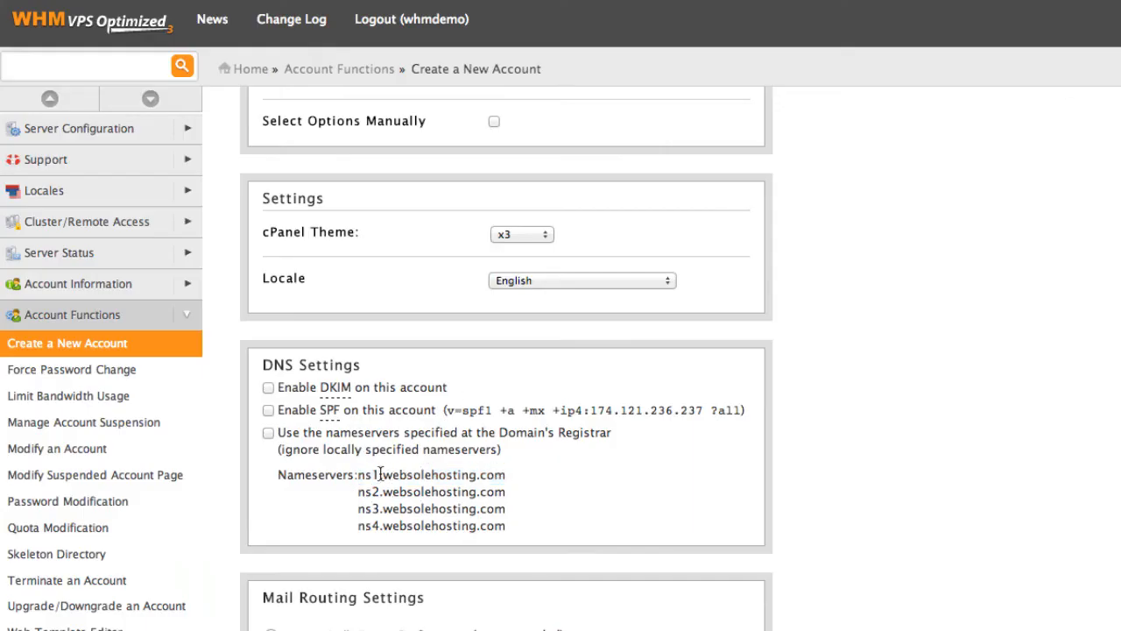
pyautogui.moveTo(358, 476); pyautogui.dragTo(506, 470)
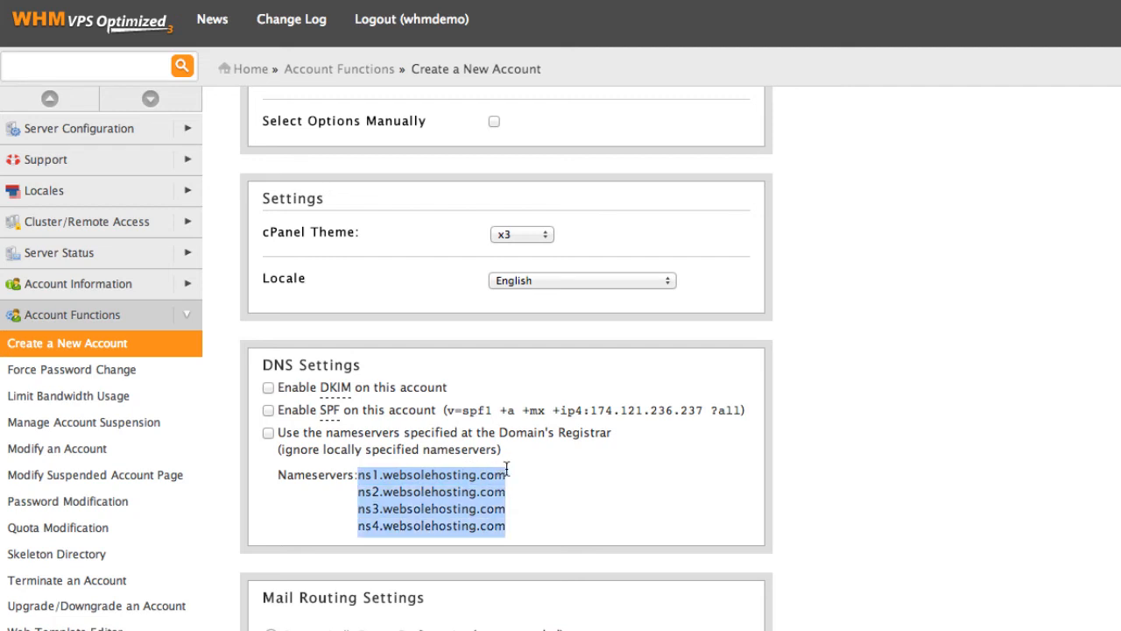
pyautogui.click(859, 451)
# Step: Review the domain, username and password fields in the new account's domain information
pyautogui.scroll(5, 859, 451)
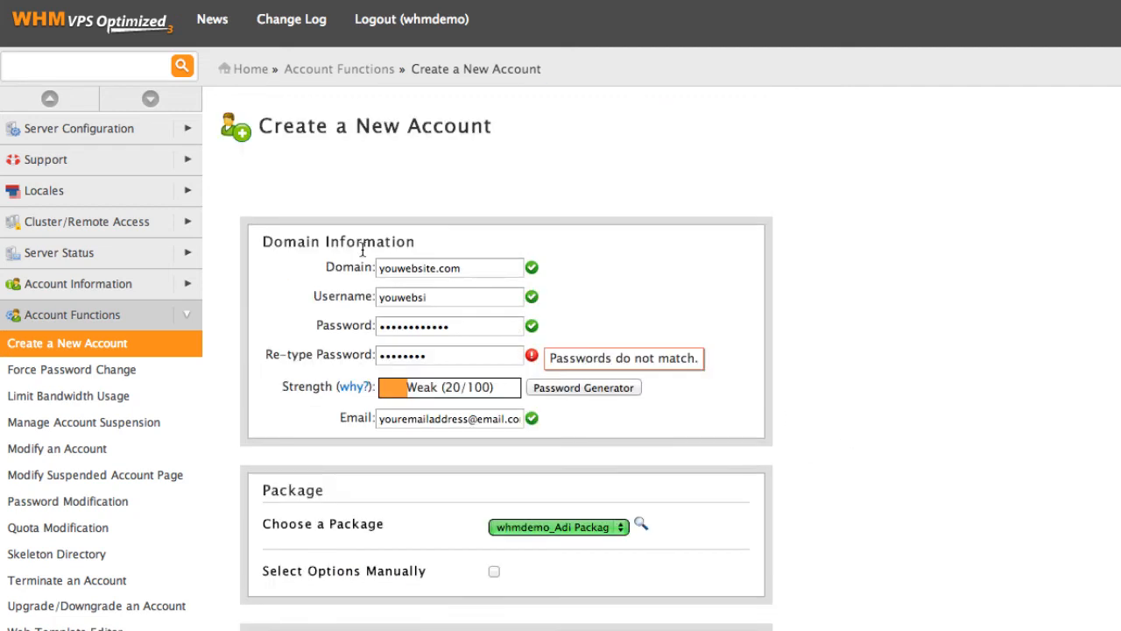
pyautogui.tripleClick(478, 267)
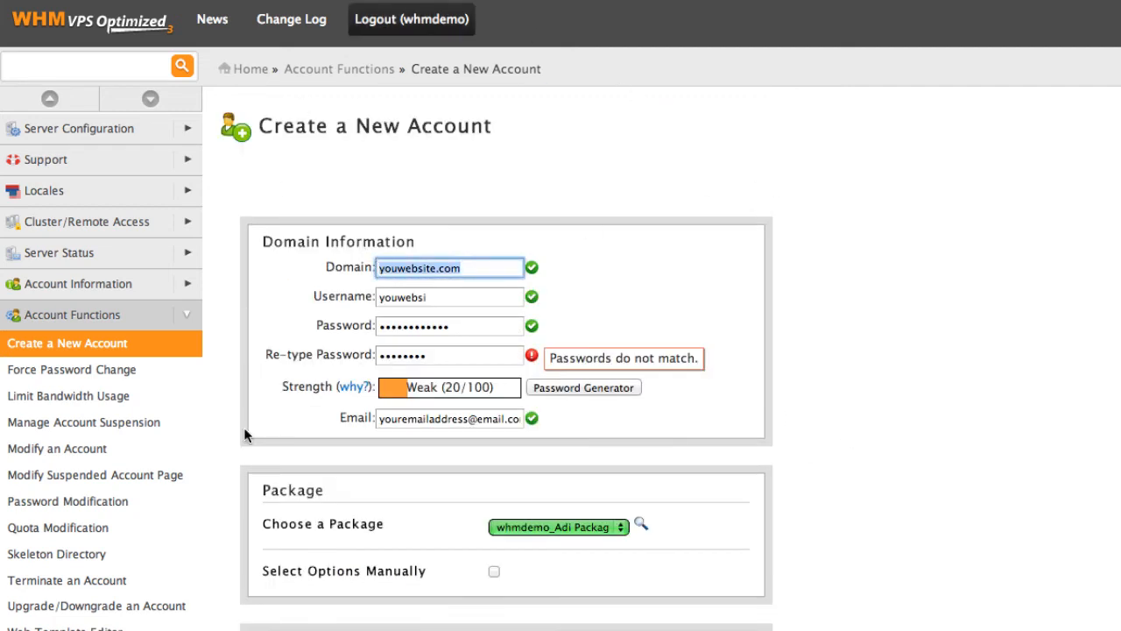
pyautogui.scroll(-5, 928, 436)
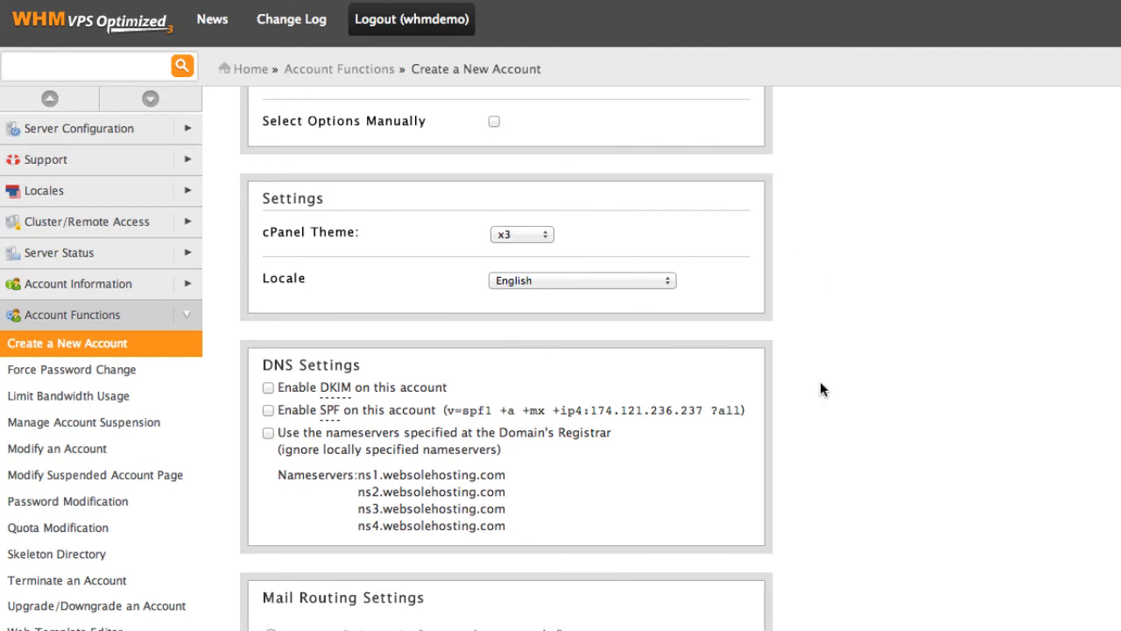
pyautogui.scroll(5, 820, 381)
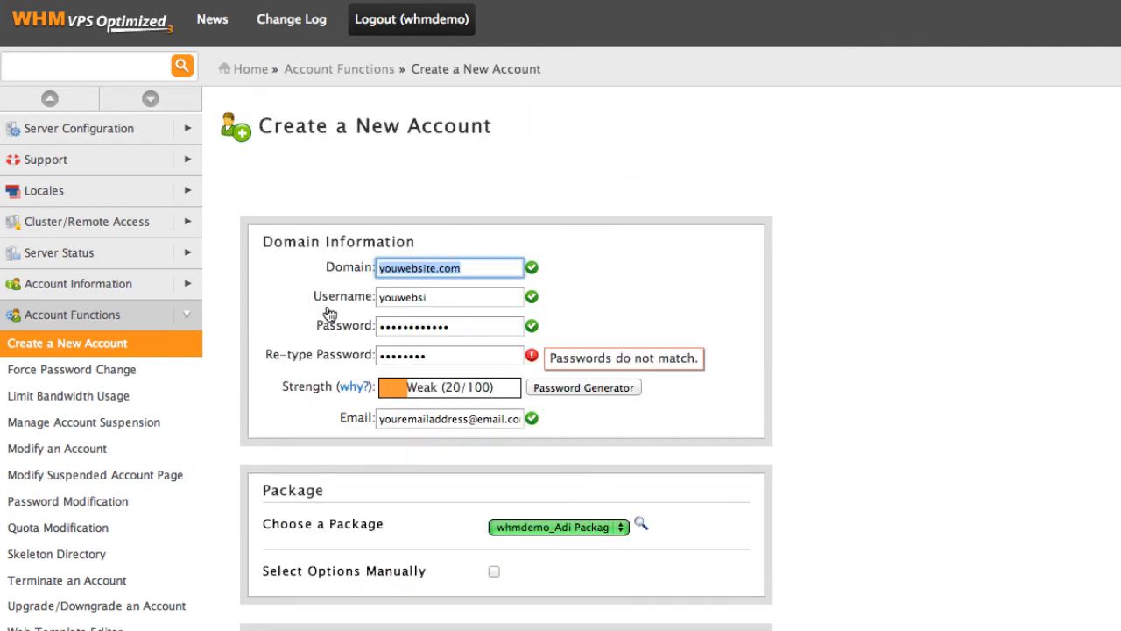
pyautogui.press('Tab')
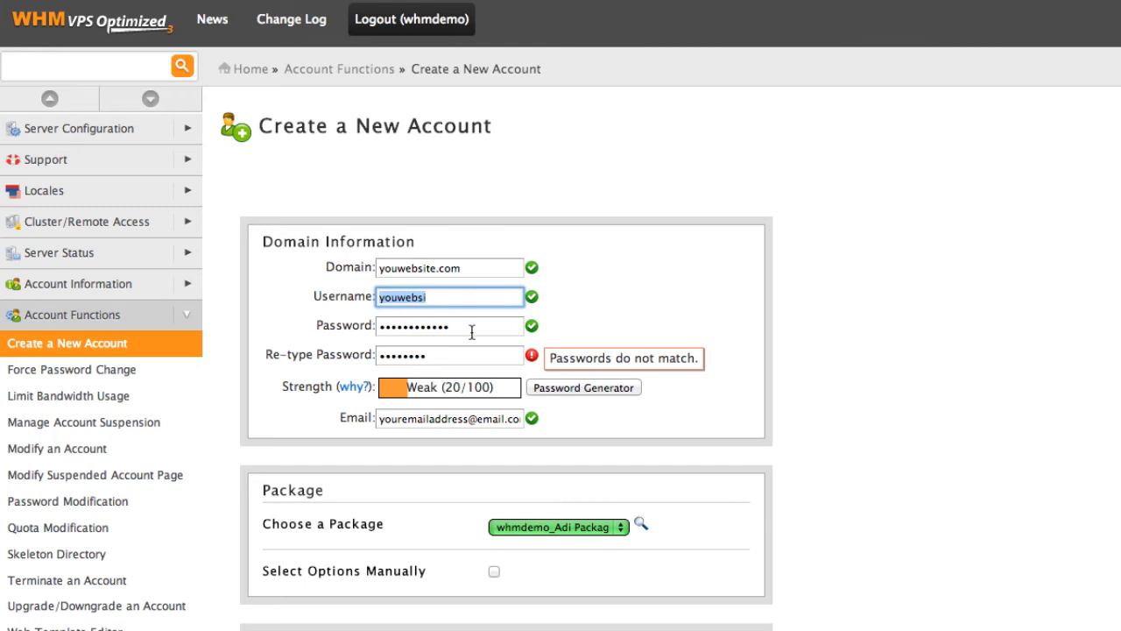
pyautogui.press('Tab')
pyautogui.click(946, 433)
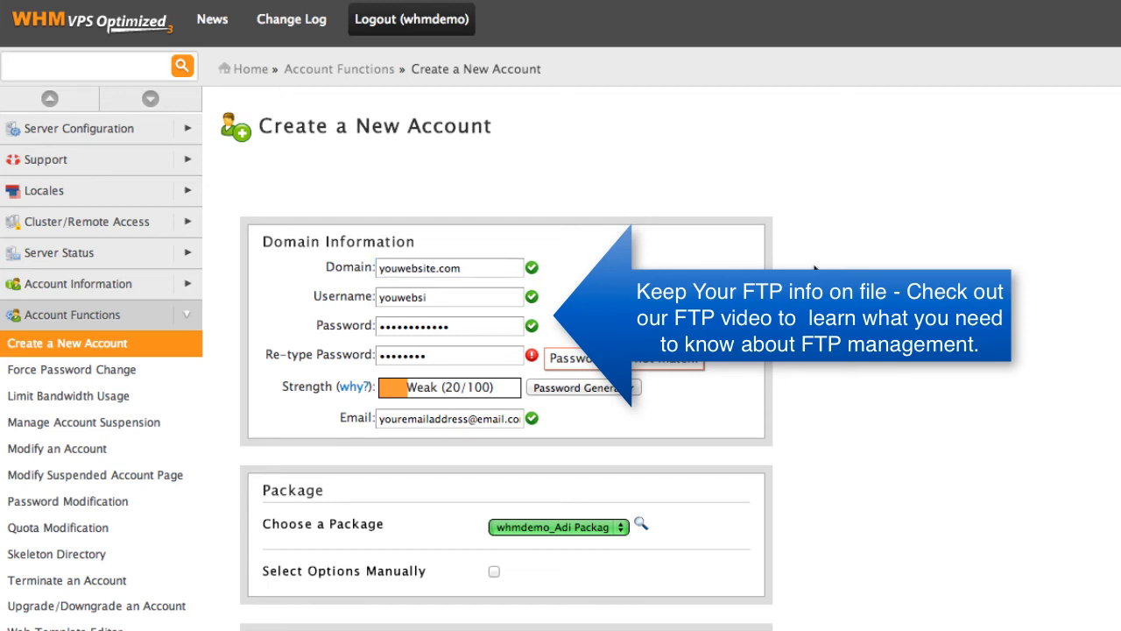
pyautogui.click(483, 263)
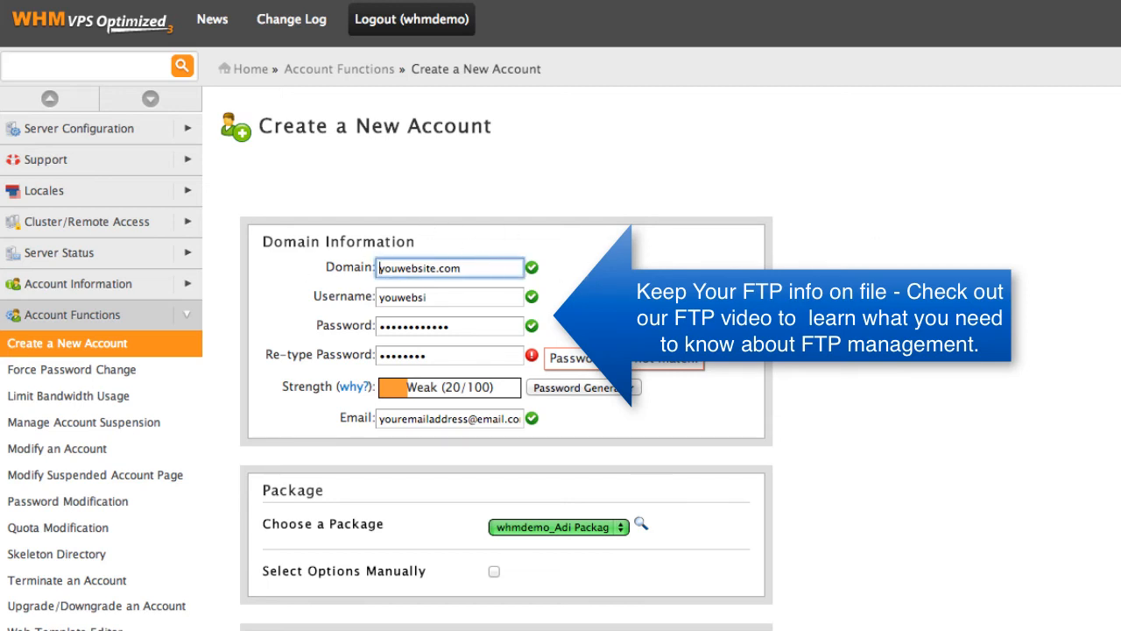